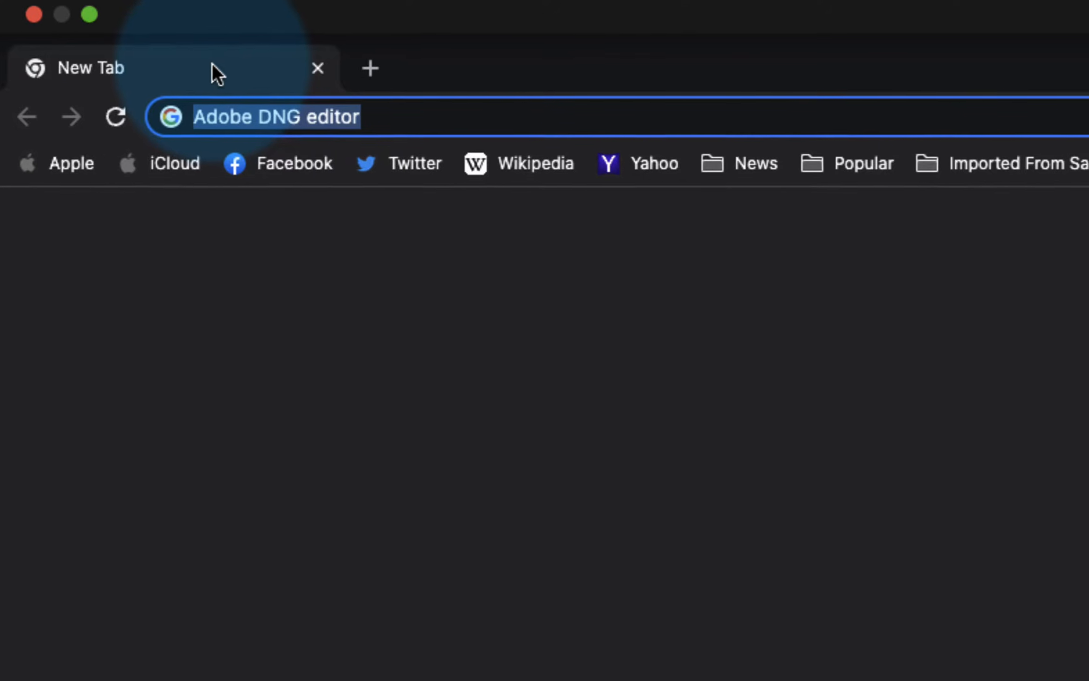
# Search the web for "Adobe DNG editor" and open the Digital Negative (DNG) page of the Adobe Help Center
pyautogui.press('Return')
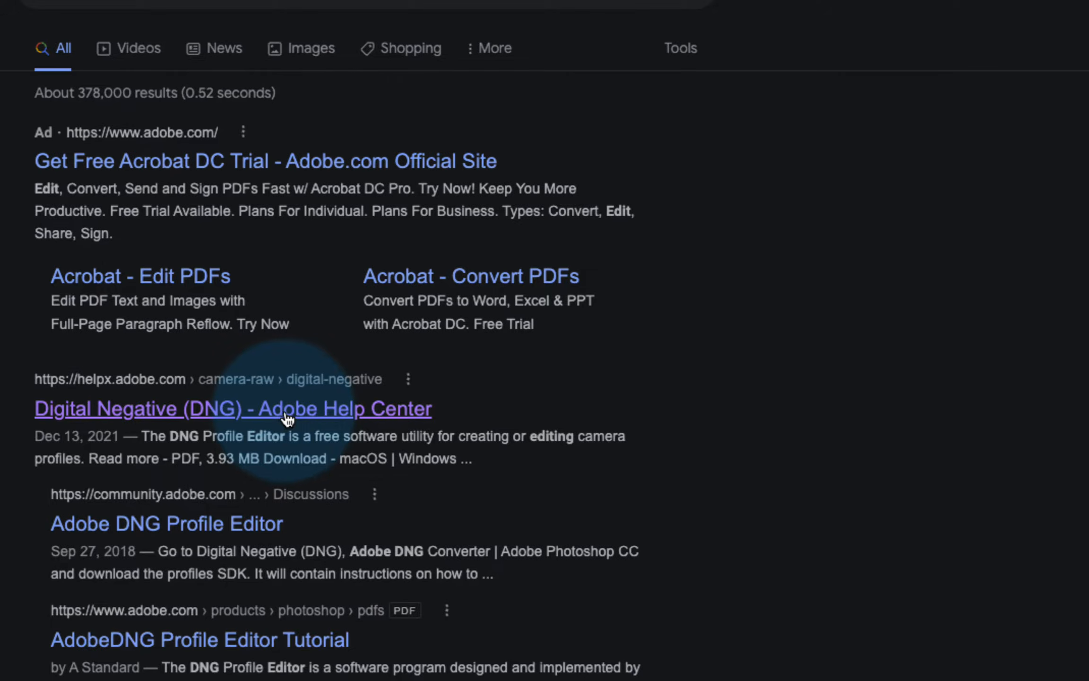
pyautogui.click(285, 409)
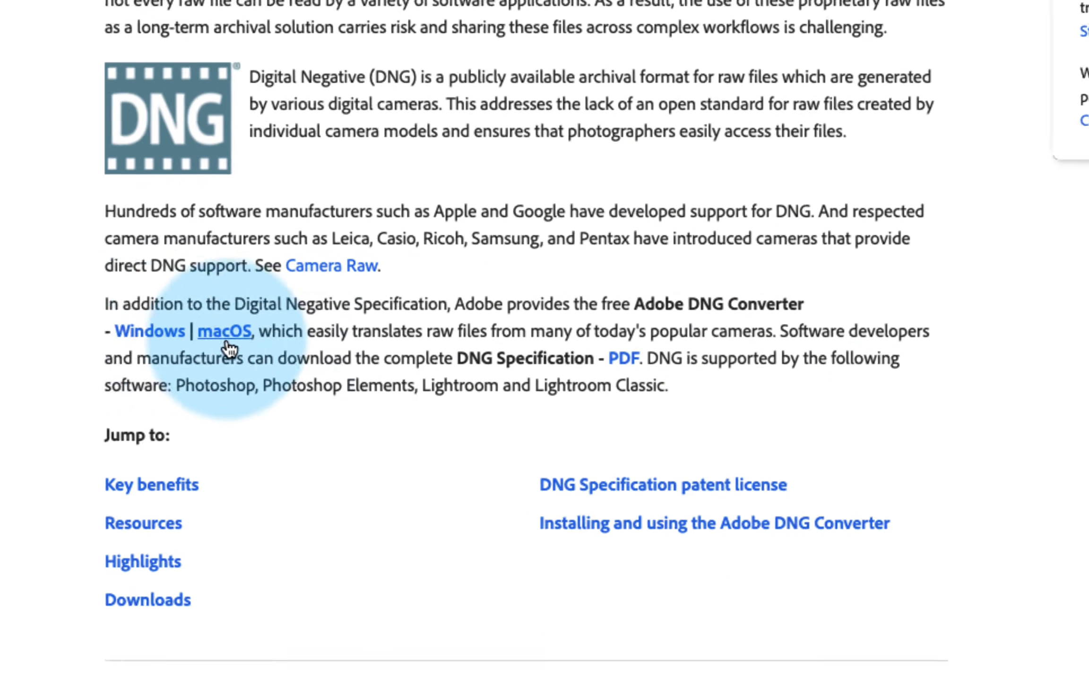
# Download the macOS version of DNG Profile Editor to the Applications folder on Macintosh HD, replacing the existing file
pyautogui.scroll(-10, 221, 326)
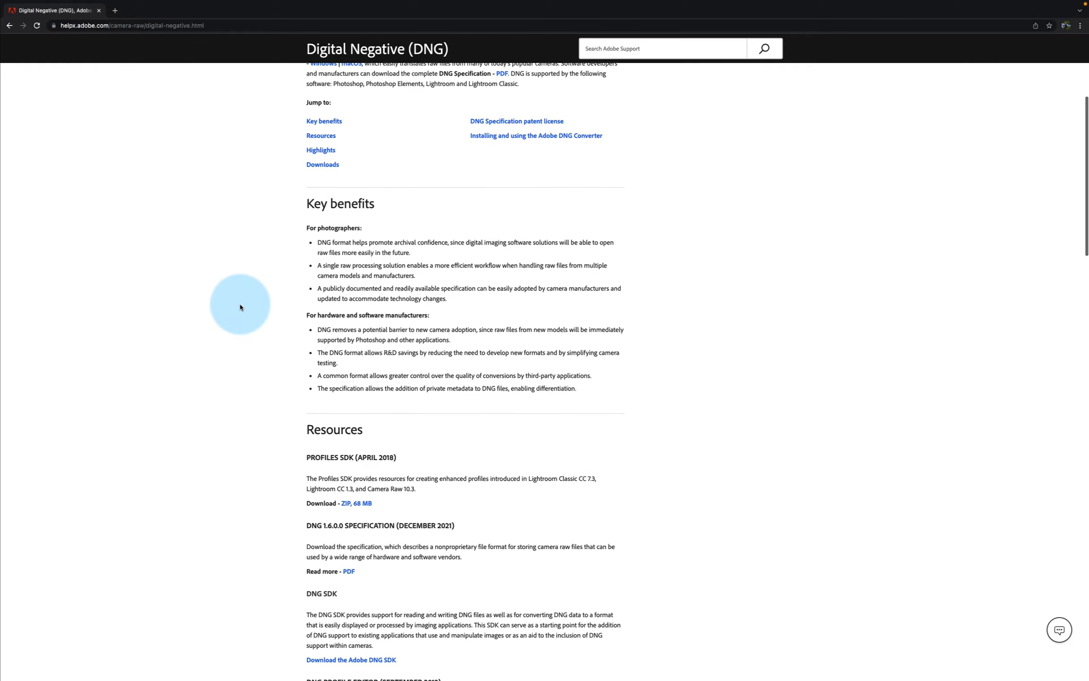
pyautogui.scroll(-5, 241, 306)
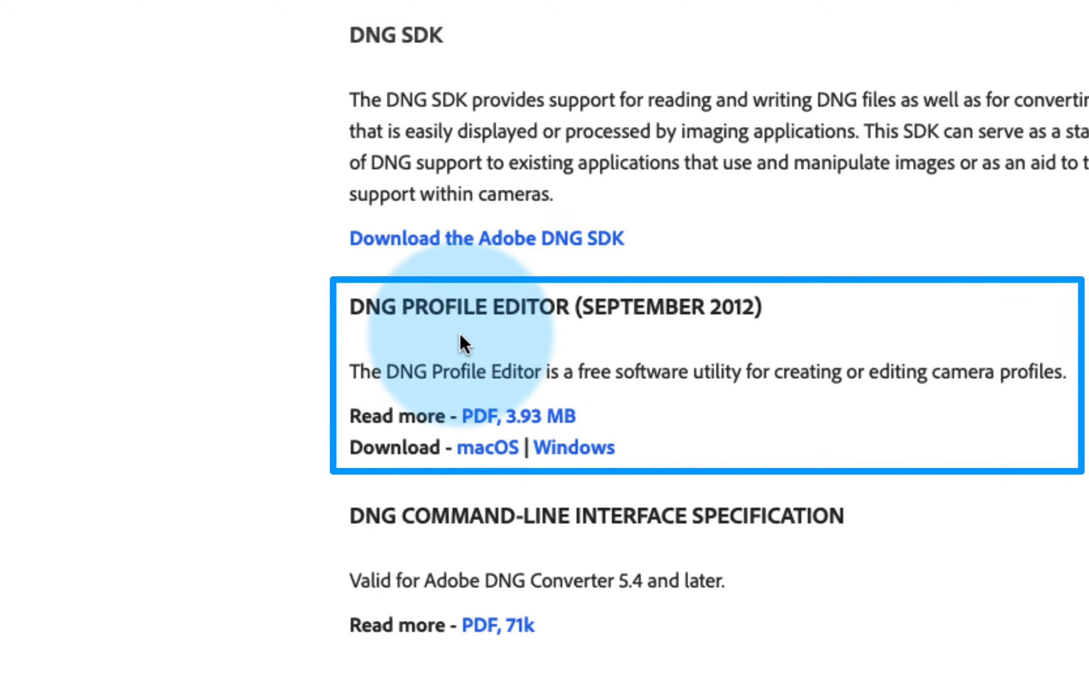
pyautogui.click(494, 448)
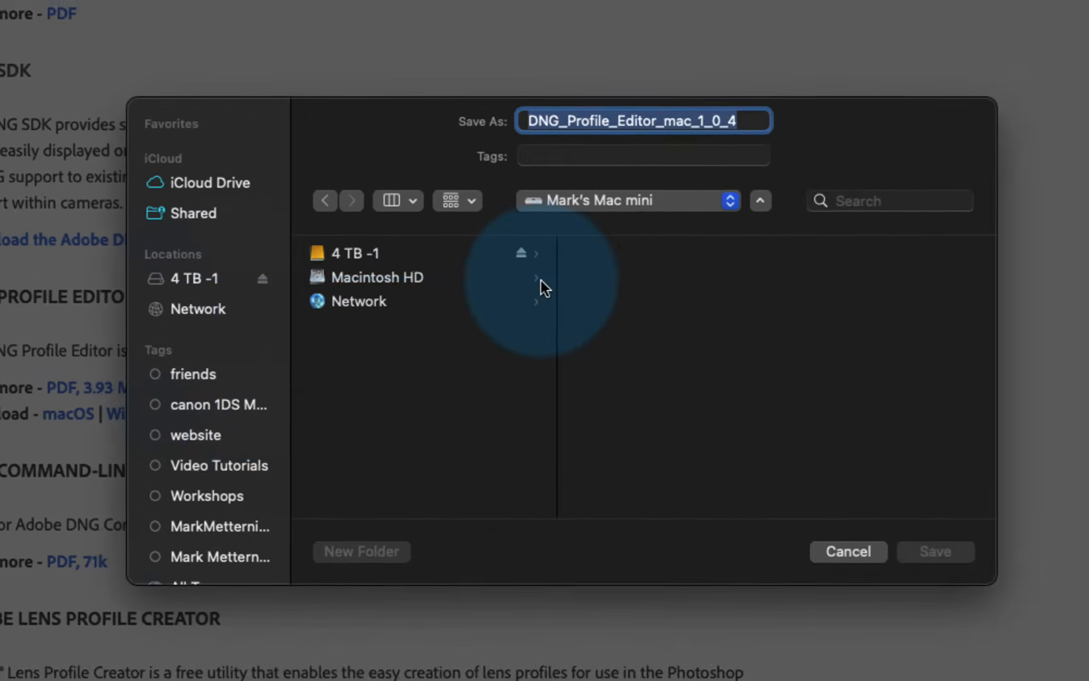
pyautogui.click(983, 283)
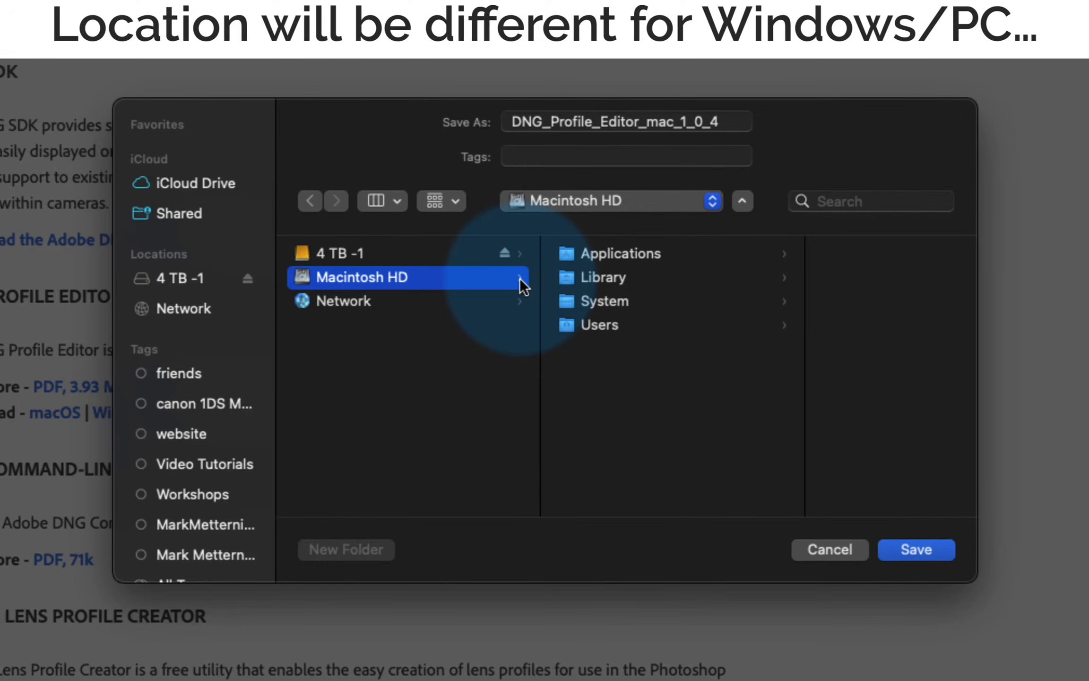
pyautogui.click(751, 252)
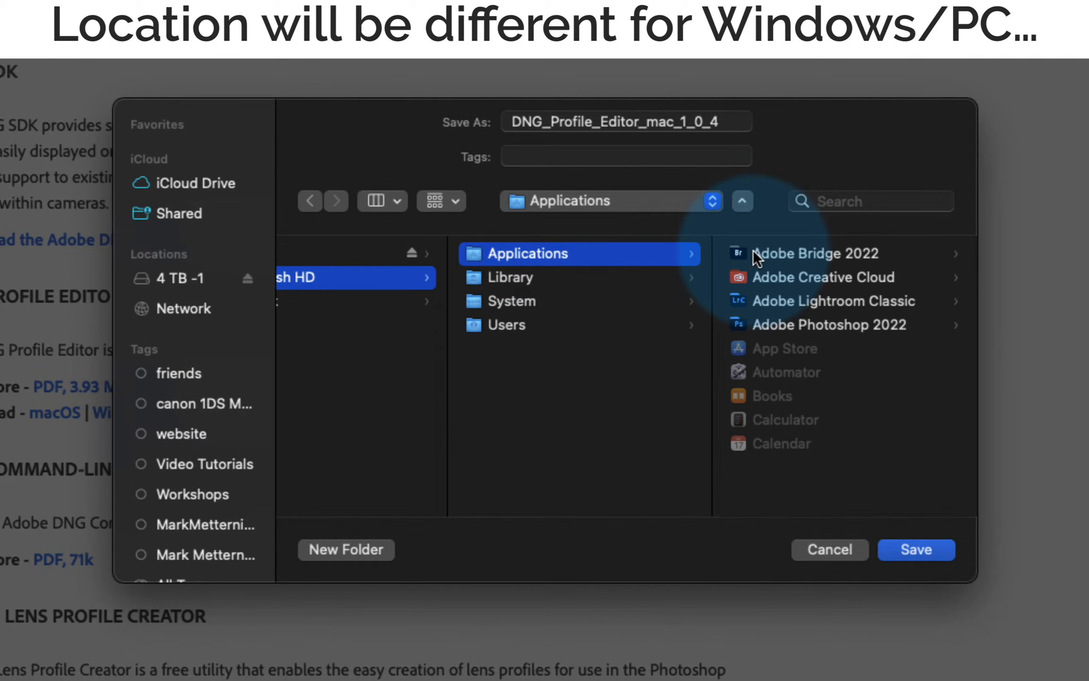
pyautogui.click(902, 548)
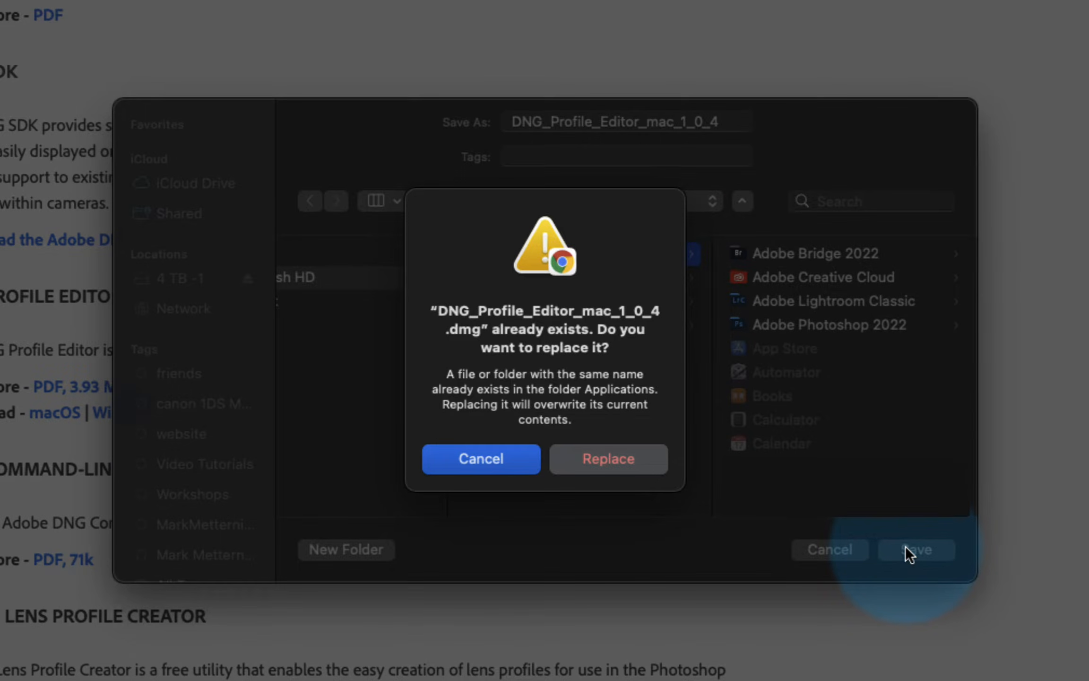
pyautogui.click(607, 458)
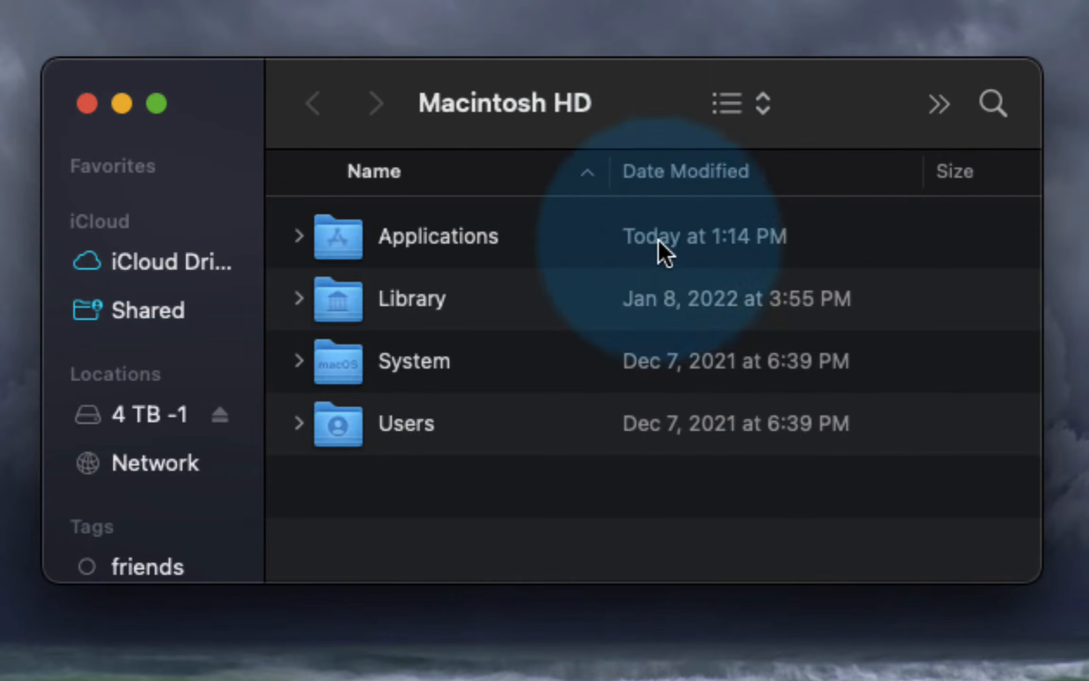
# In Finder, open the downloaded DNG Profile Editor disk image from the Applications folder and try to launch its DNG Profile Editor app
pyautogui.click(299, 236)
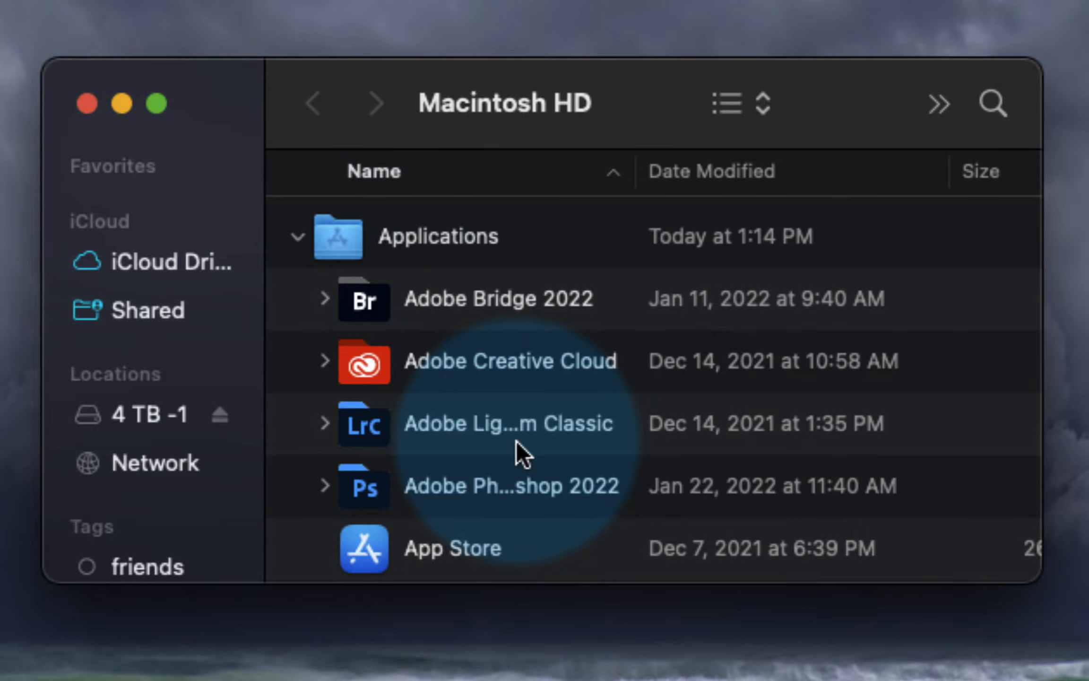
pyautogui.scroll(-15, 522, 454)
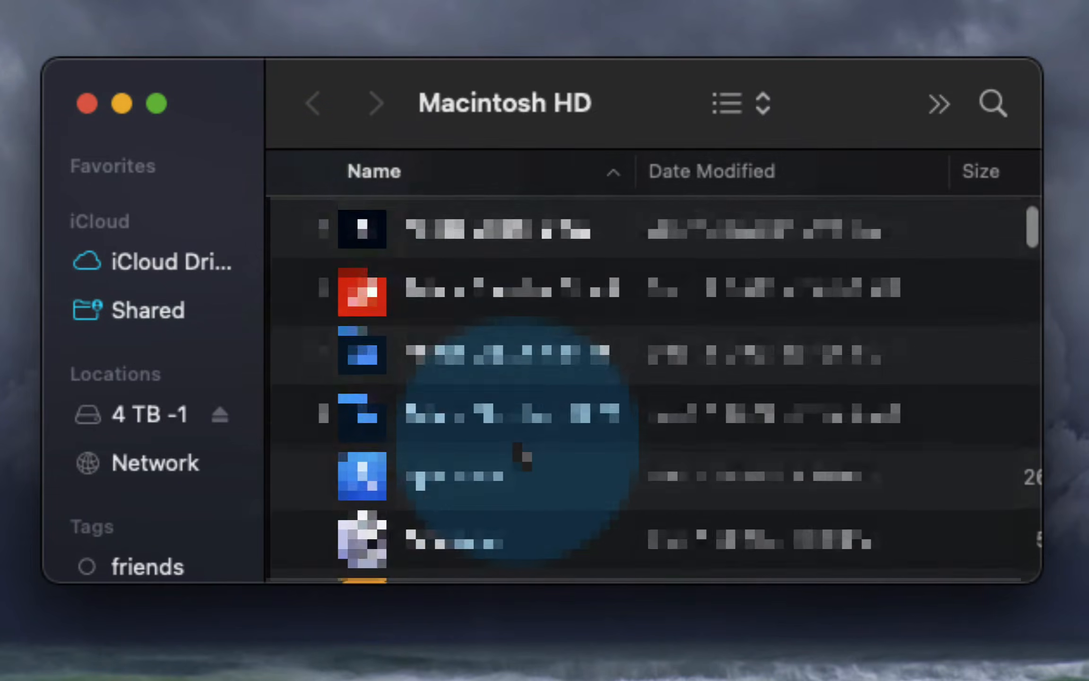
pyautogui.scroll(-5, 516, 444)
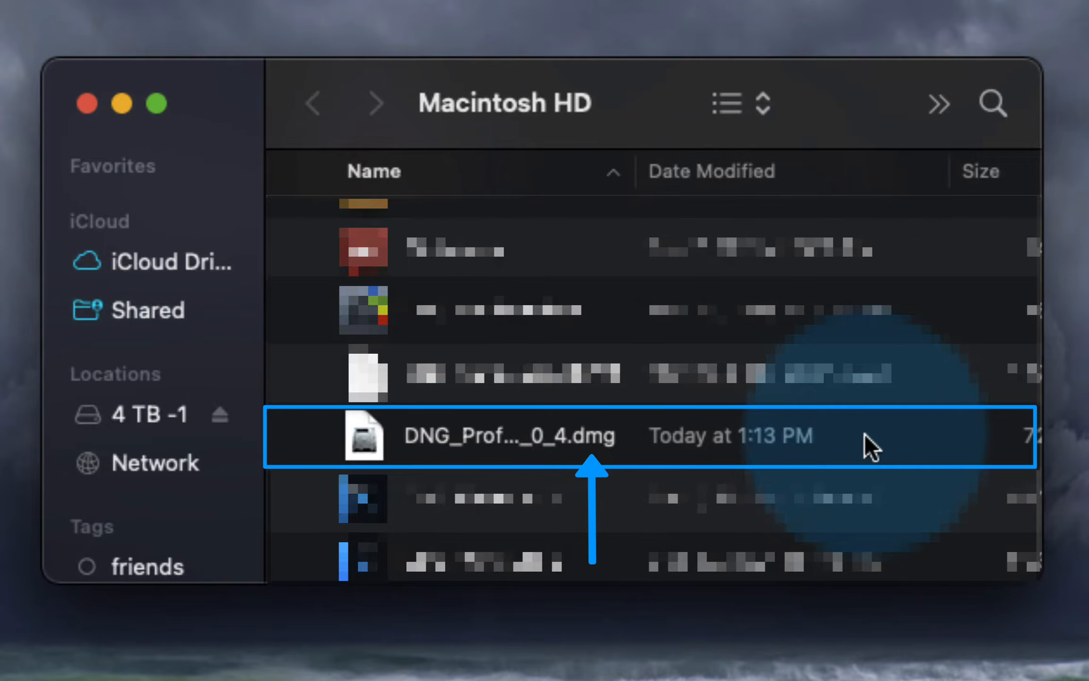
pyautogui.click(368, 444)
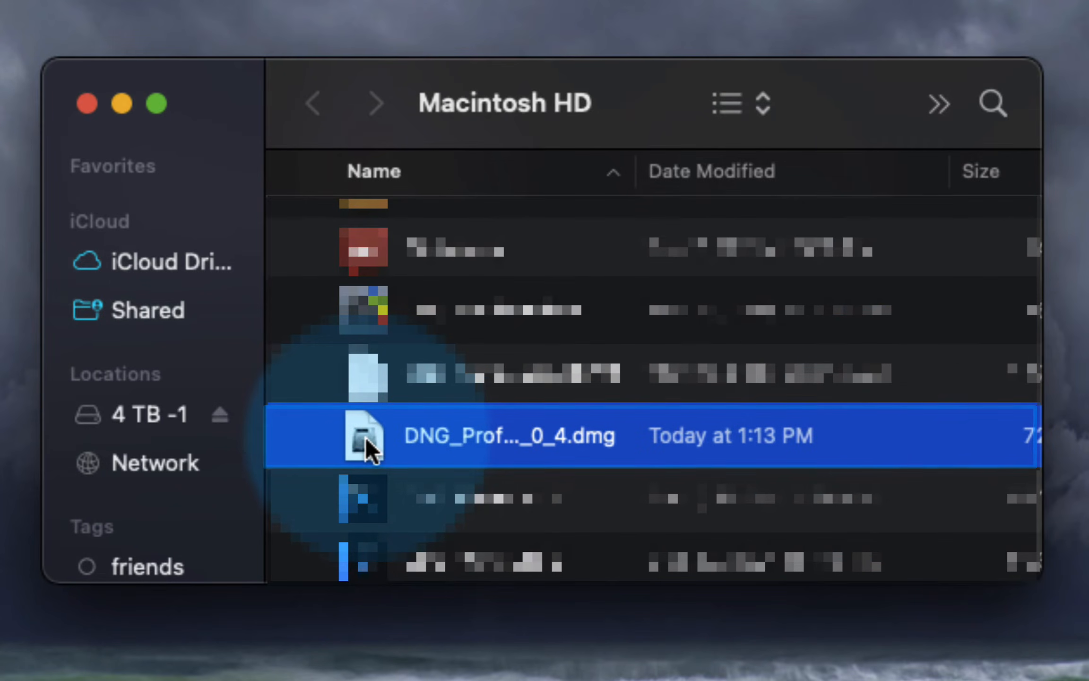
pyautogui.doubleClick(367, 443)
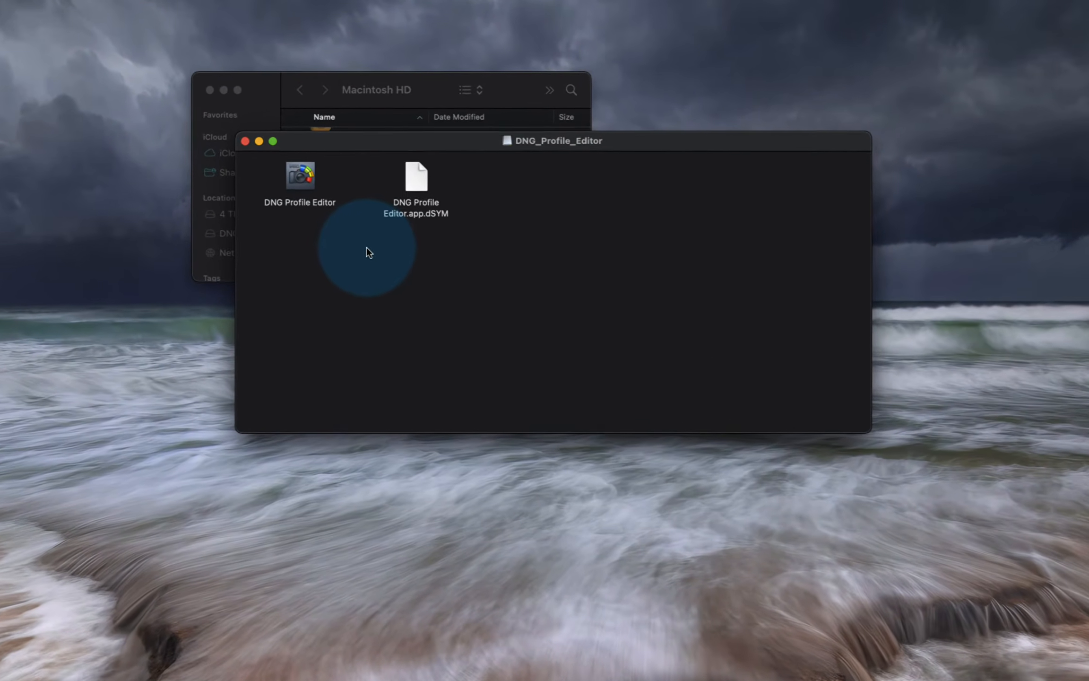
pyautogui.click(302, 178)
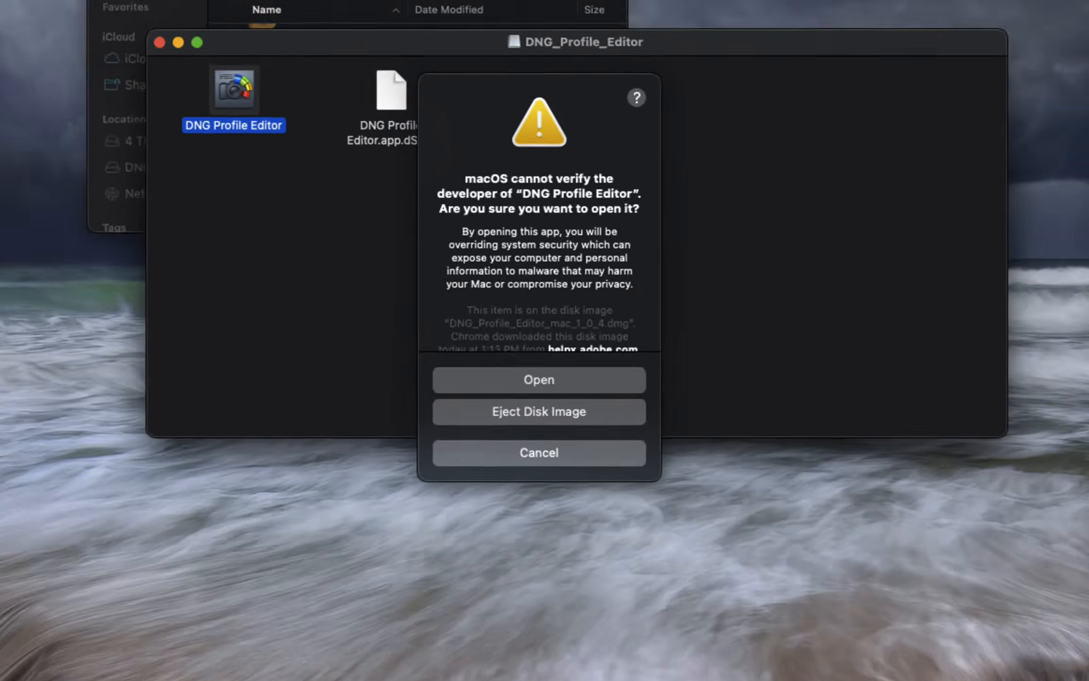
# Open the Accessibility privacy settings under Security & Privacy in System Preferences
pyautogui.click(11, 5)
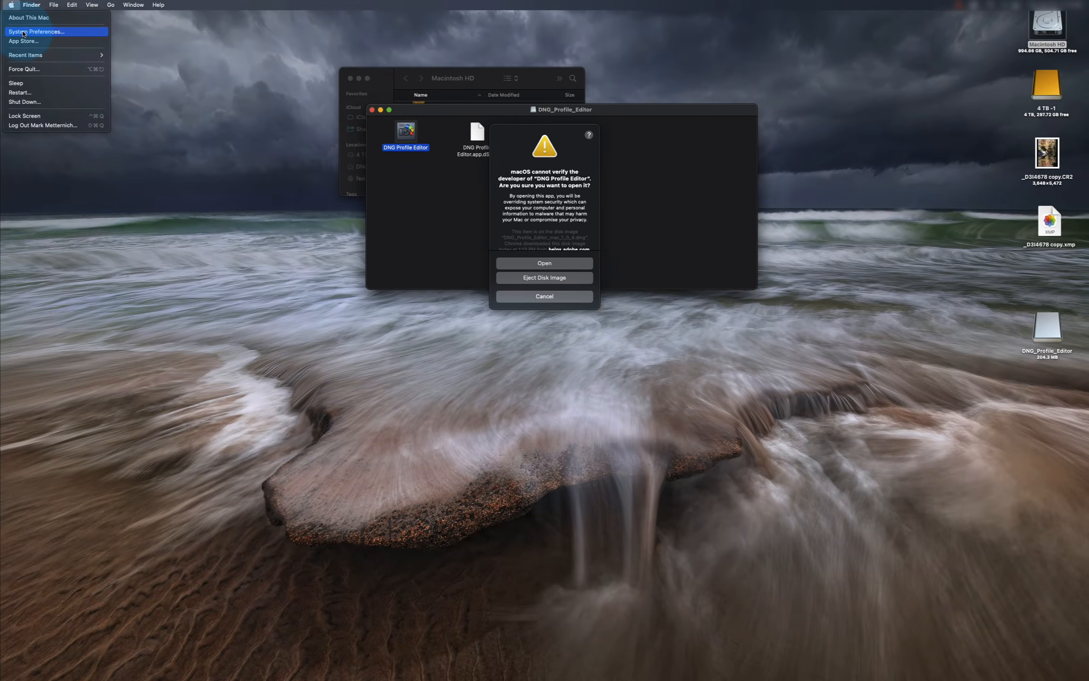
pyautogui.click(22, 31)
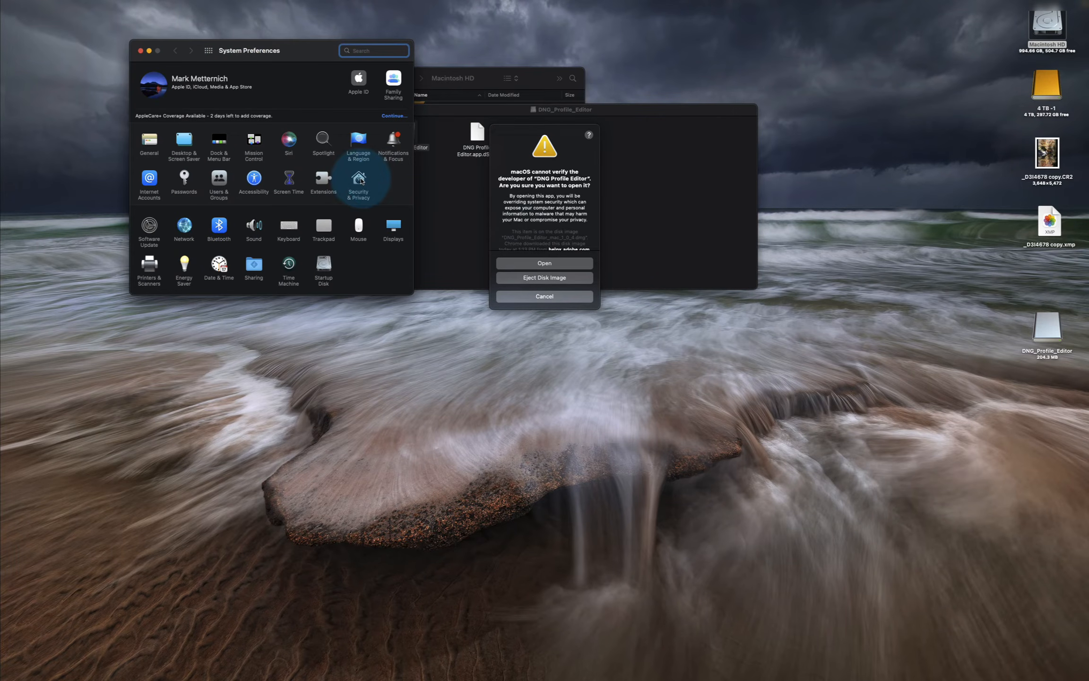
pyautogui.click(359, 181)
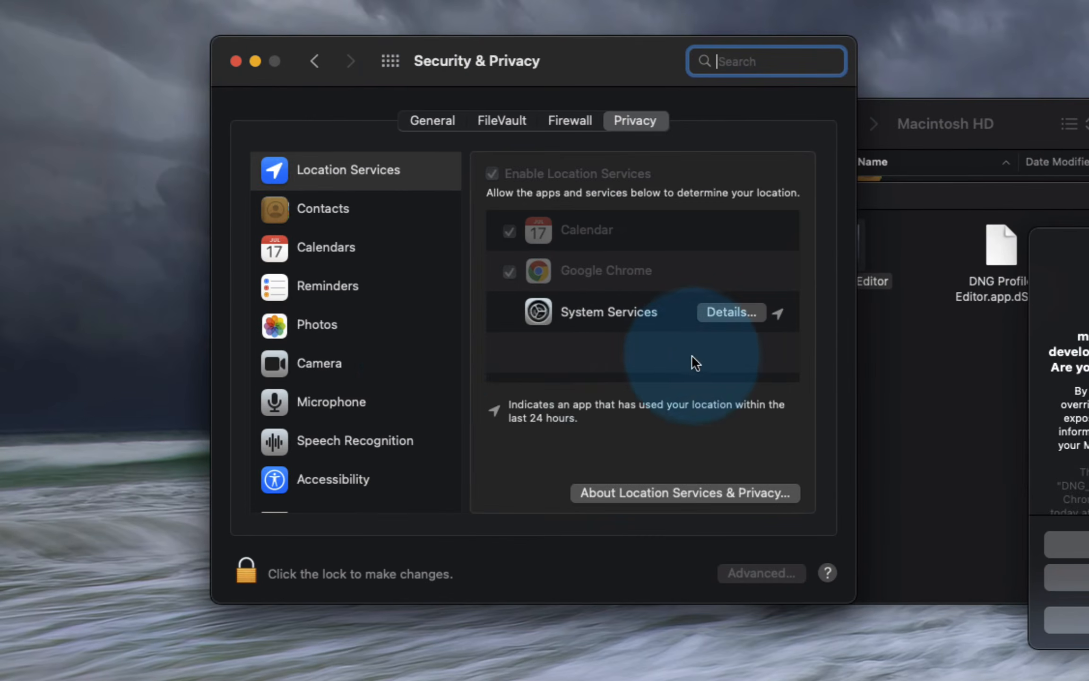
pyautogui.scroll(-2, 226, 179)
pyautogui.scroll(-3, 429, 353)
pyautogui.click(403, 289)
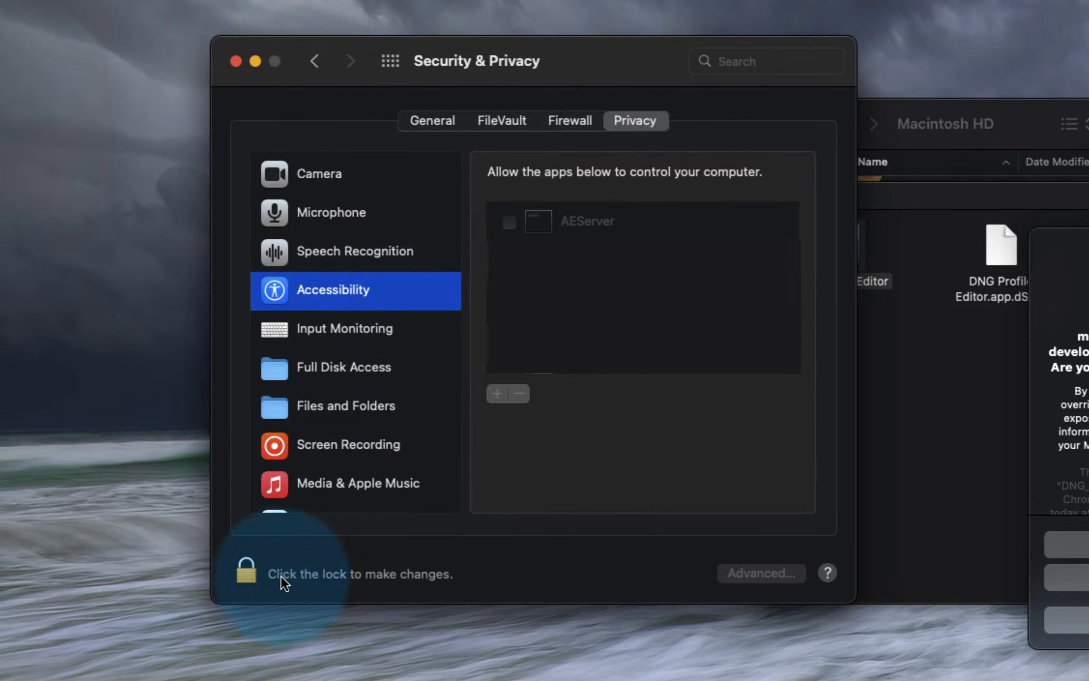
# Unlock the Security & Privacy settings for changes by entering the account password
pyautogui.click(248, 571)
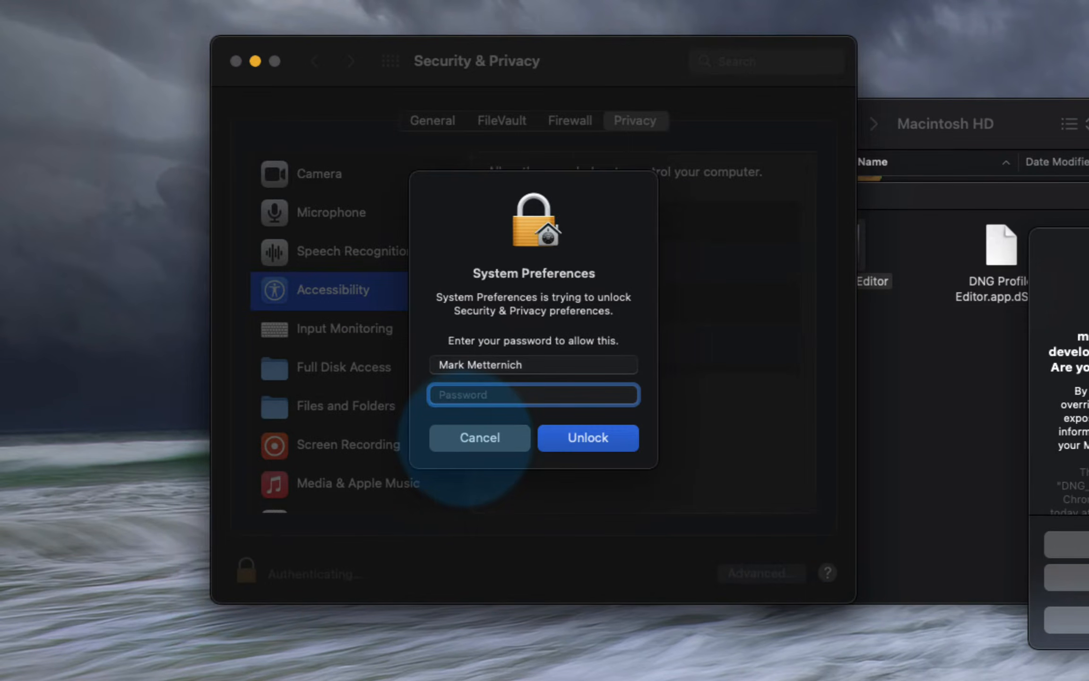
pyautogui.write('••••')
pyautogui.press('Return')
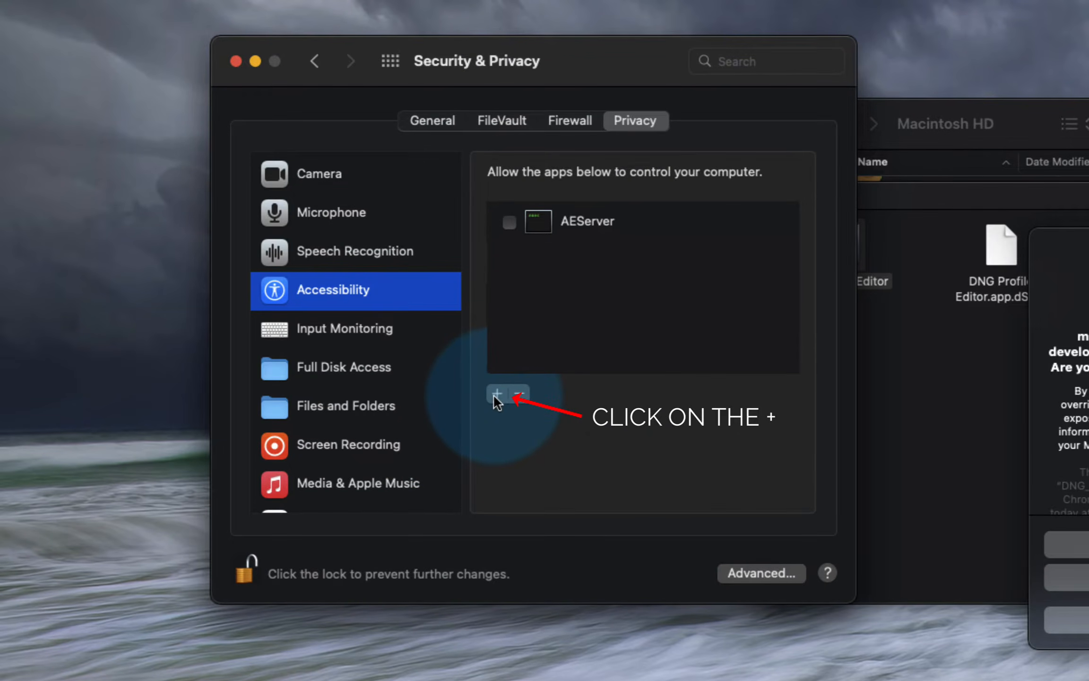
# Add DNG Profile Editor from its disk image to the apps allowed to control the computer, and lock and close the settings
pyautogui.click(495, 394)
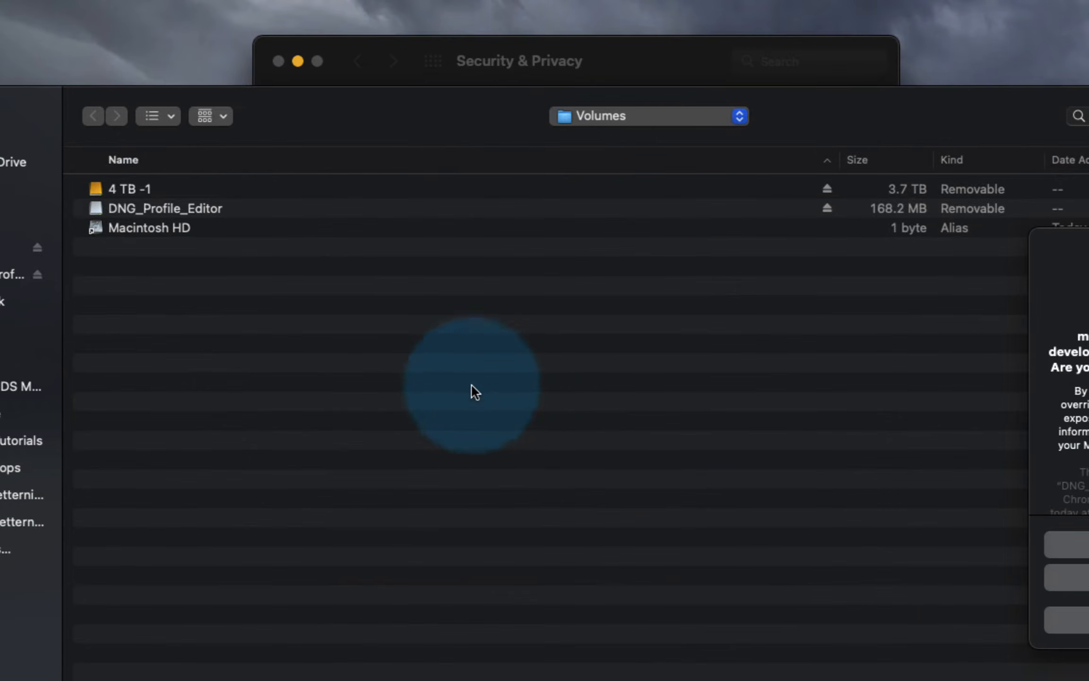
pyautogui.doubleClick(313, 209)
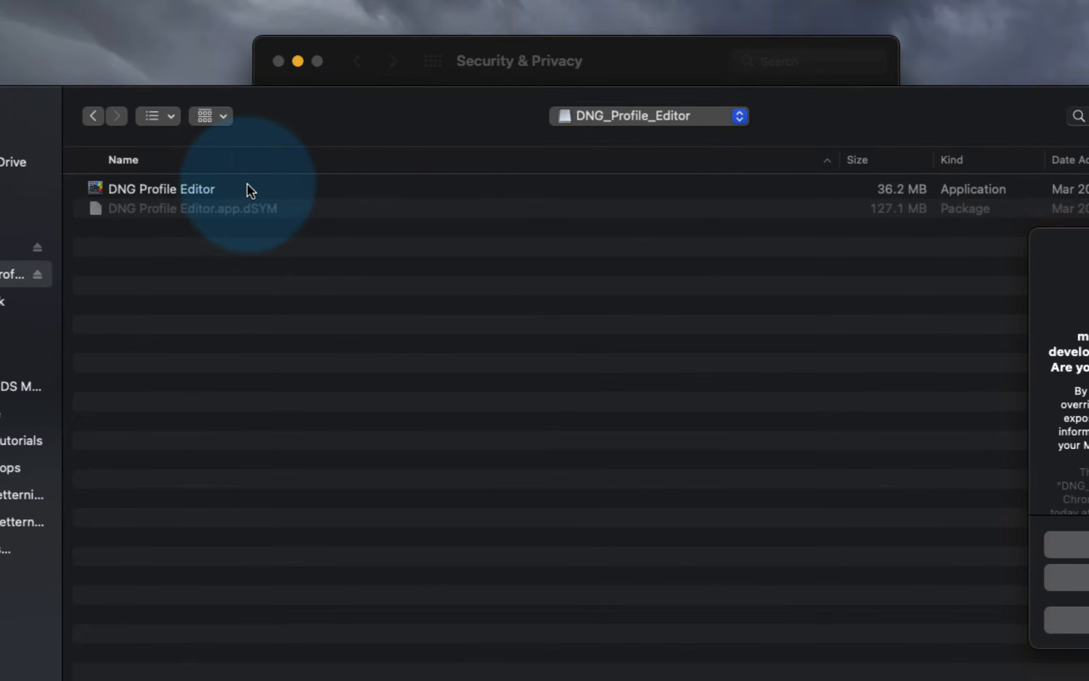
pyautogui.click(263, 190)
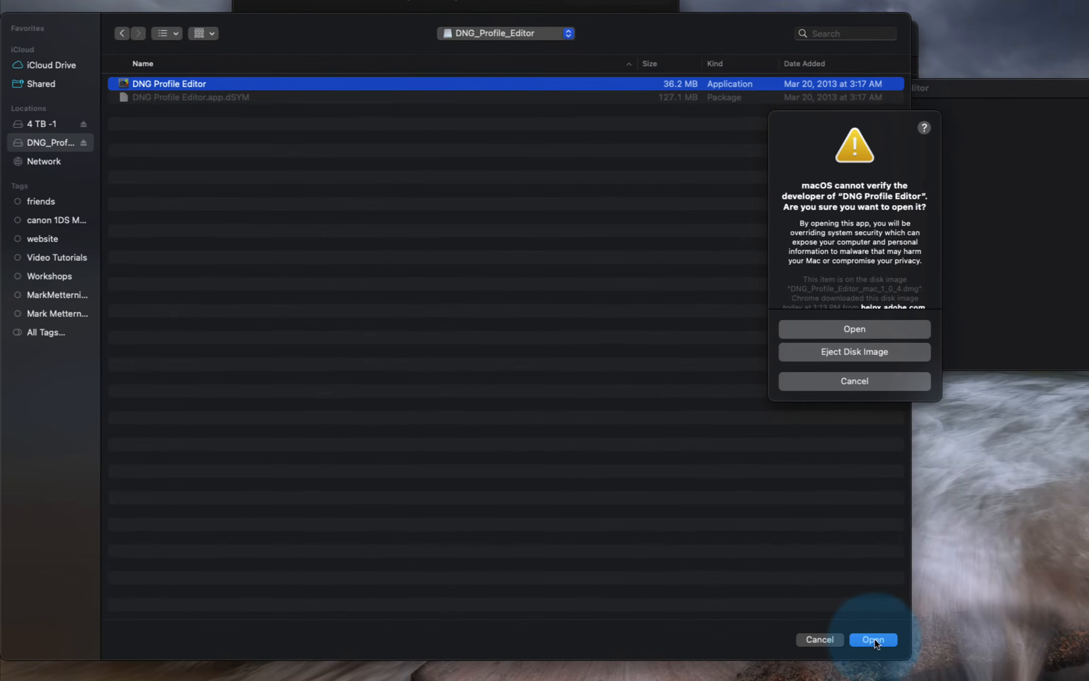
pyautogui.click(880, 646)
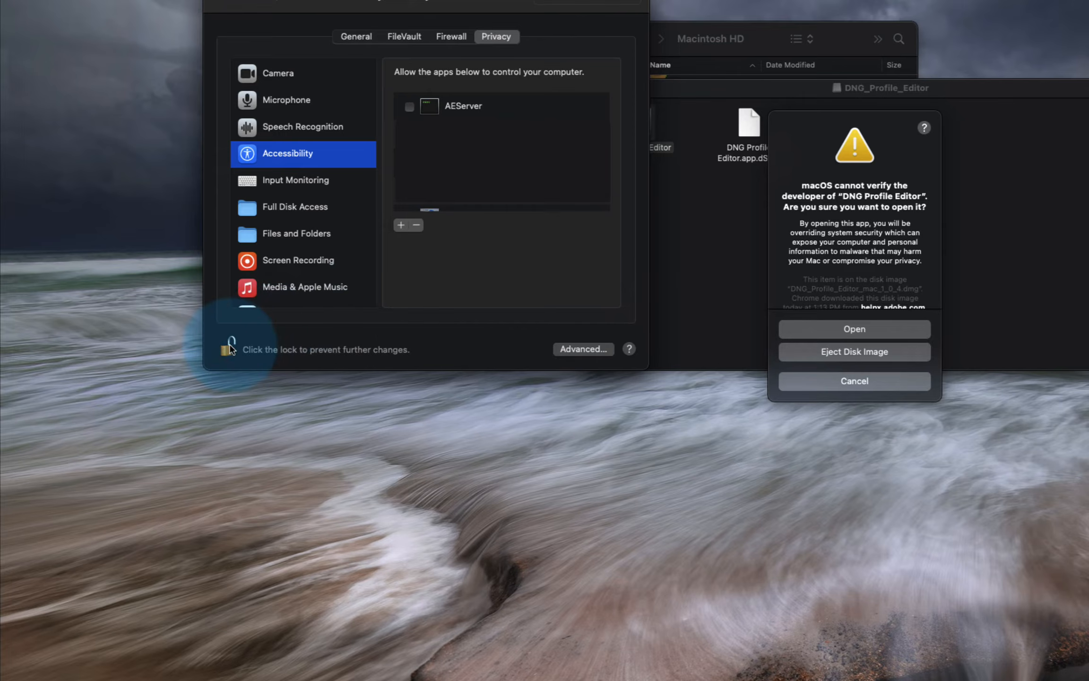
pyautogui.click(229, 348)
pyautogui.click(220, 3)
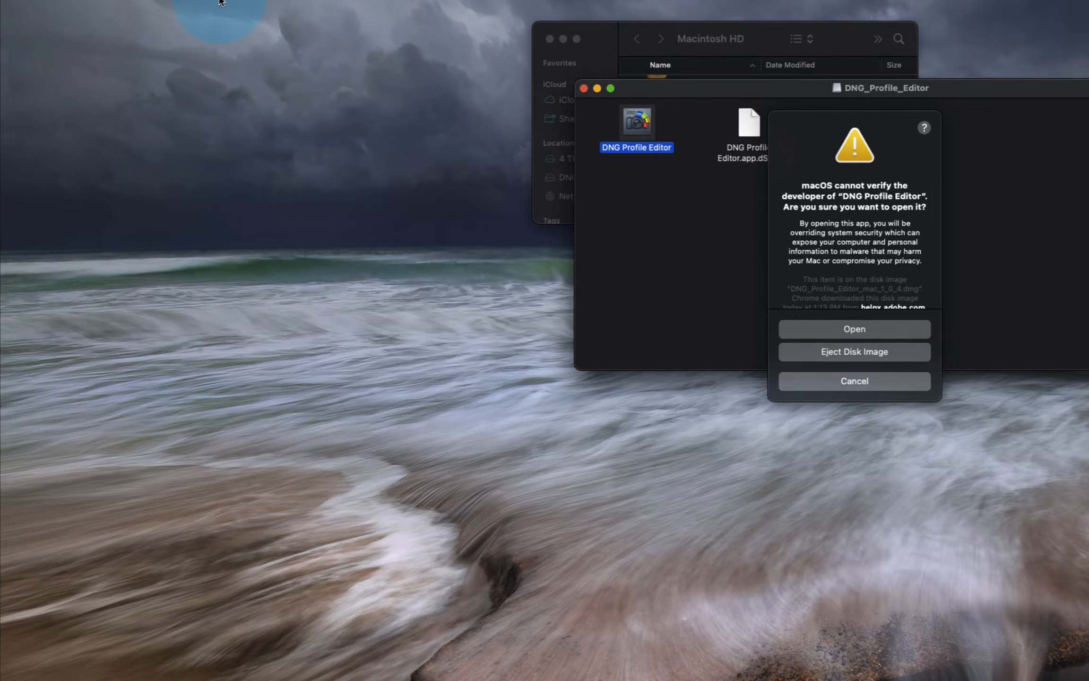
# Cancel the unverified-developer warning and open DNG Profile Editor again from the disk image window
pyautogui.click(690, 258)
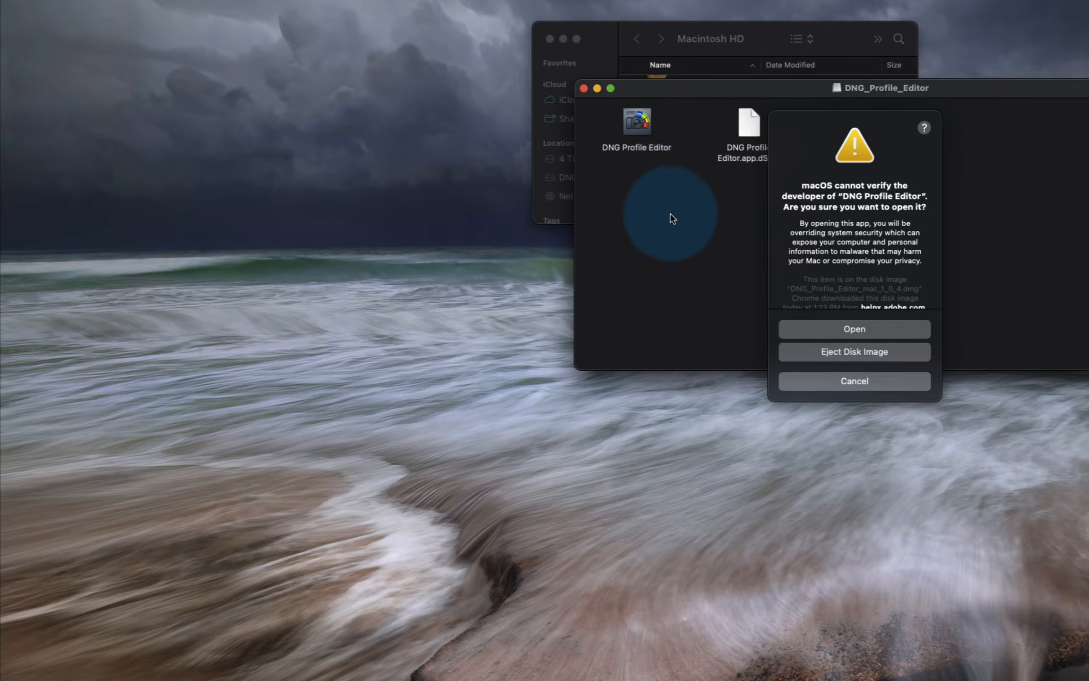
pyautogui.click(851, 381)
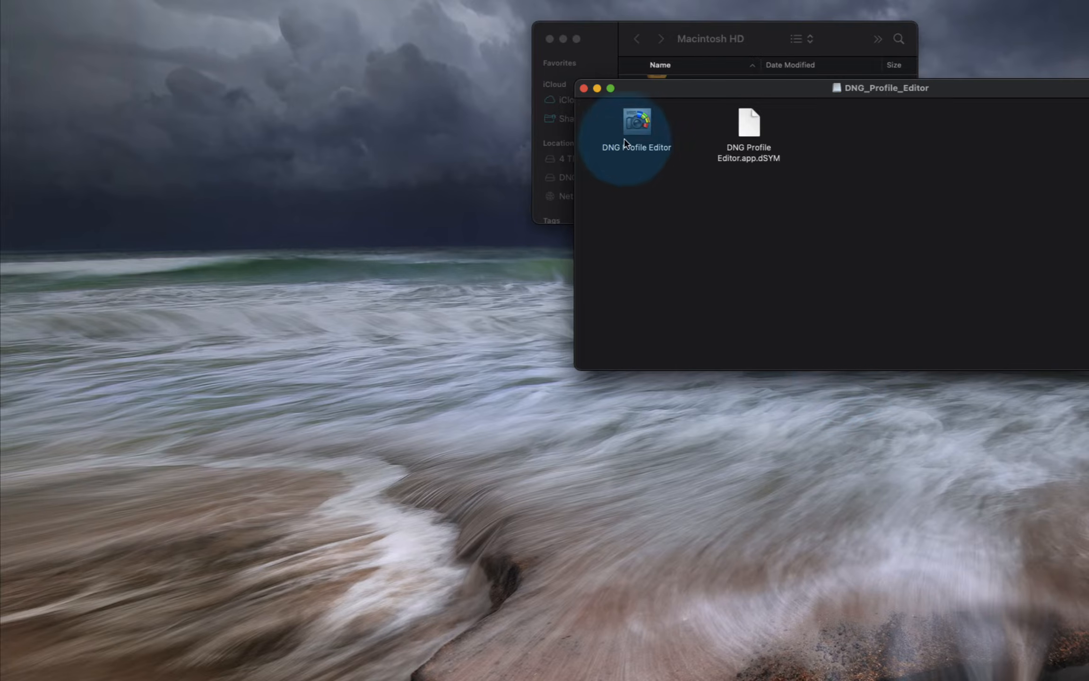
pyautogui.rightClick(638, 124)
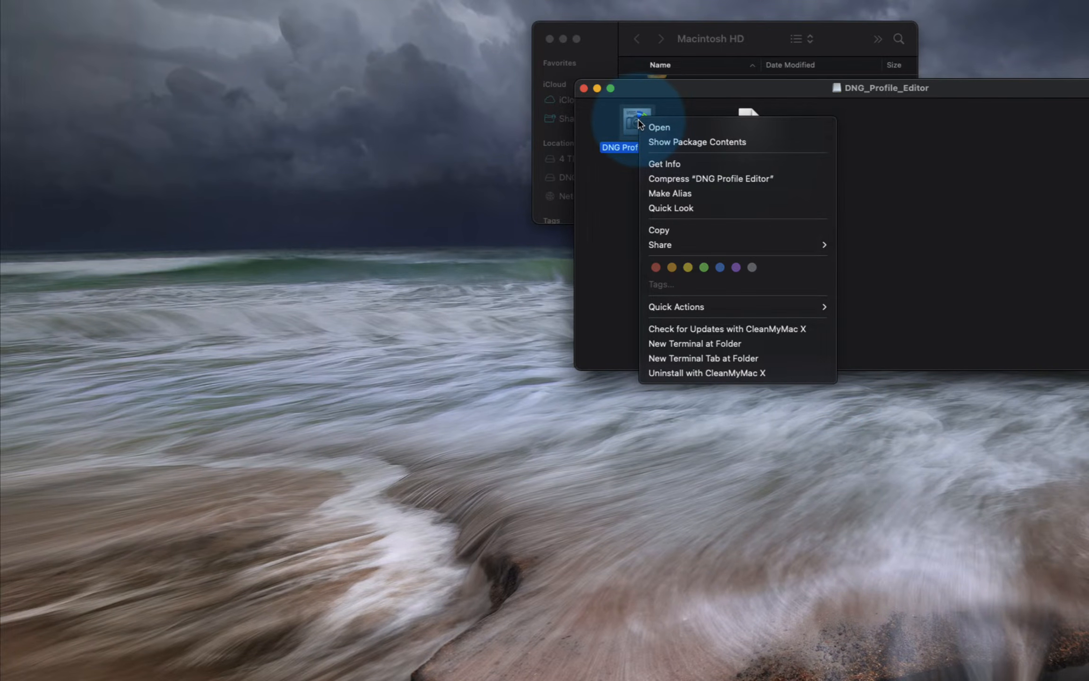
pyautogui.click(665, 129)
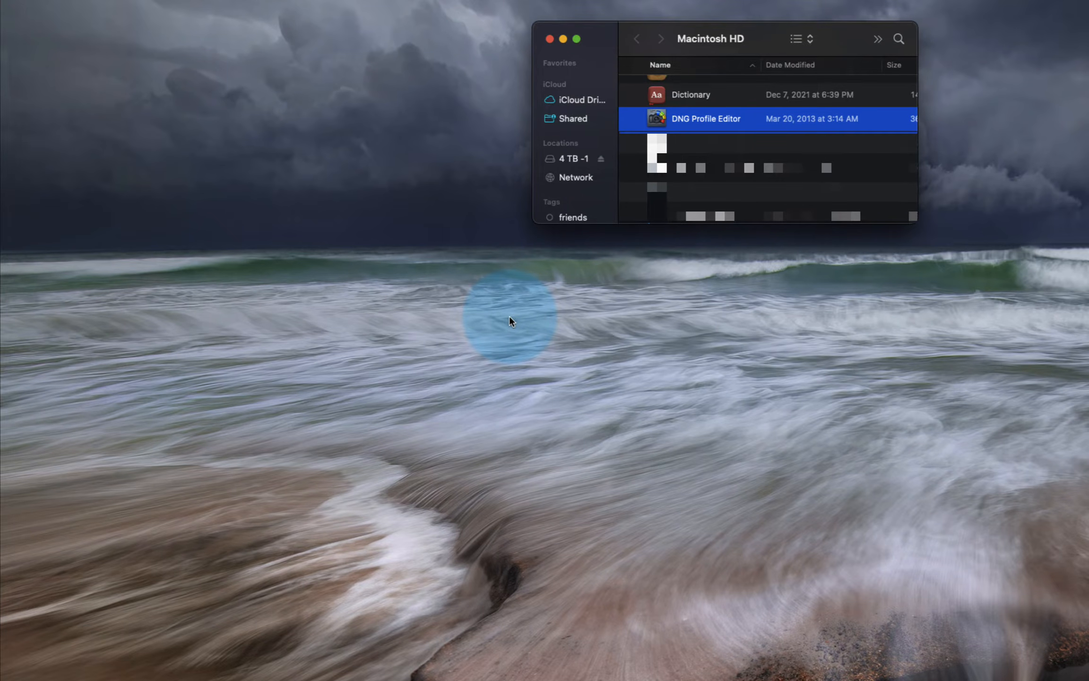
# Launch DNG Profile Editor from the Applications folder on Macintosh HD
pyautogui.doubleClick(755, 119)
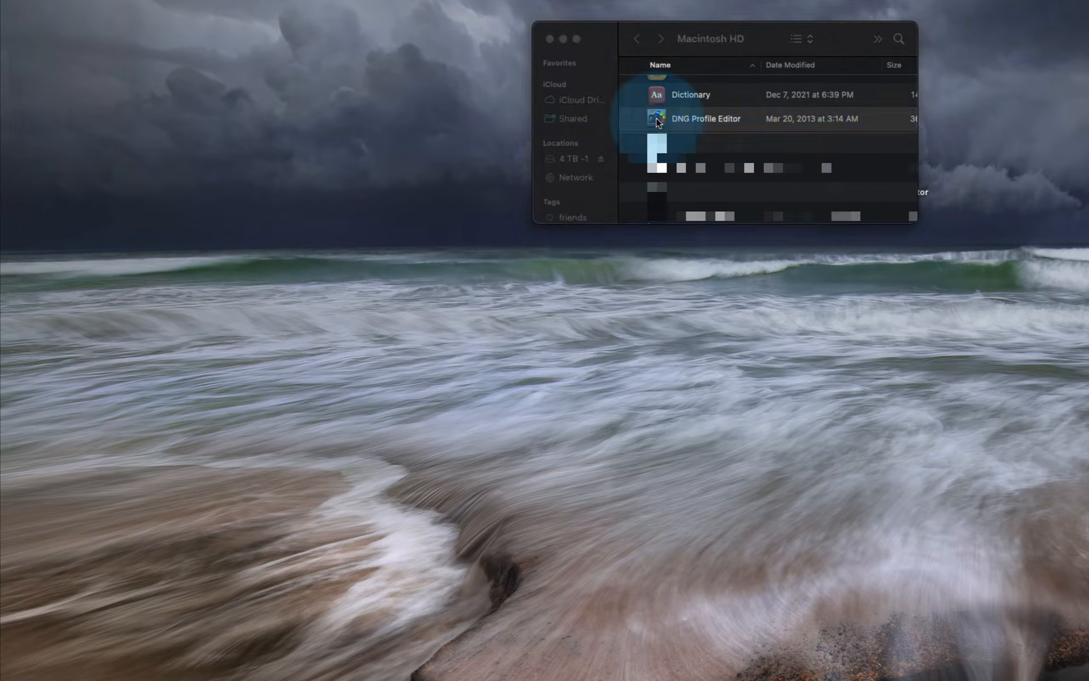
pyautogui.moveTo(191, 0); pyautogui.dragTo(1088, 2)
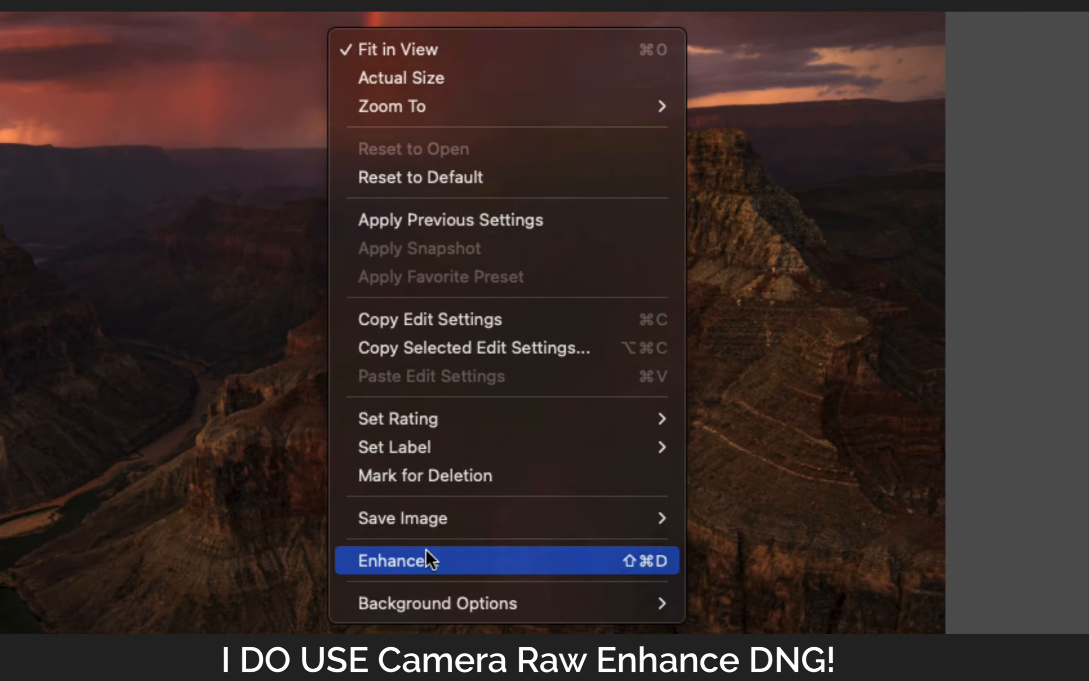
# Switch to Camera Raw and choose Enhance for the canyon photo
pyautogui.click(427, 551)
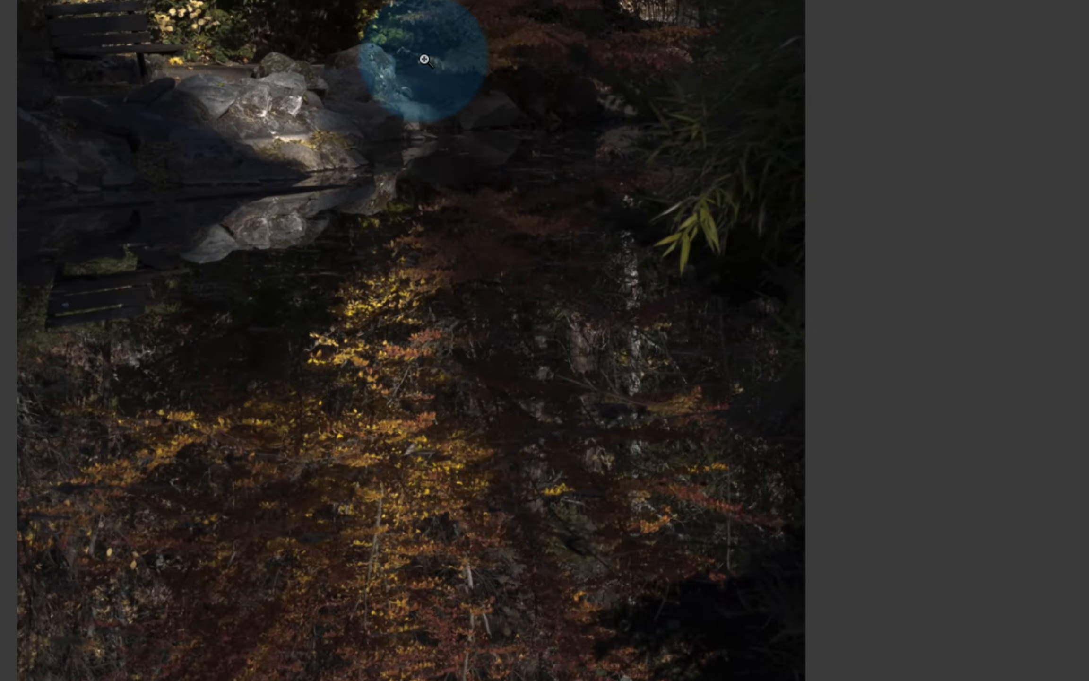
# Export the autumn pond photo to the Desktop with the Export to DNG preset
pyautogui.rightClick(419, 53)
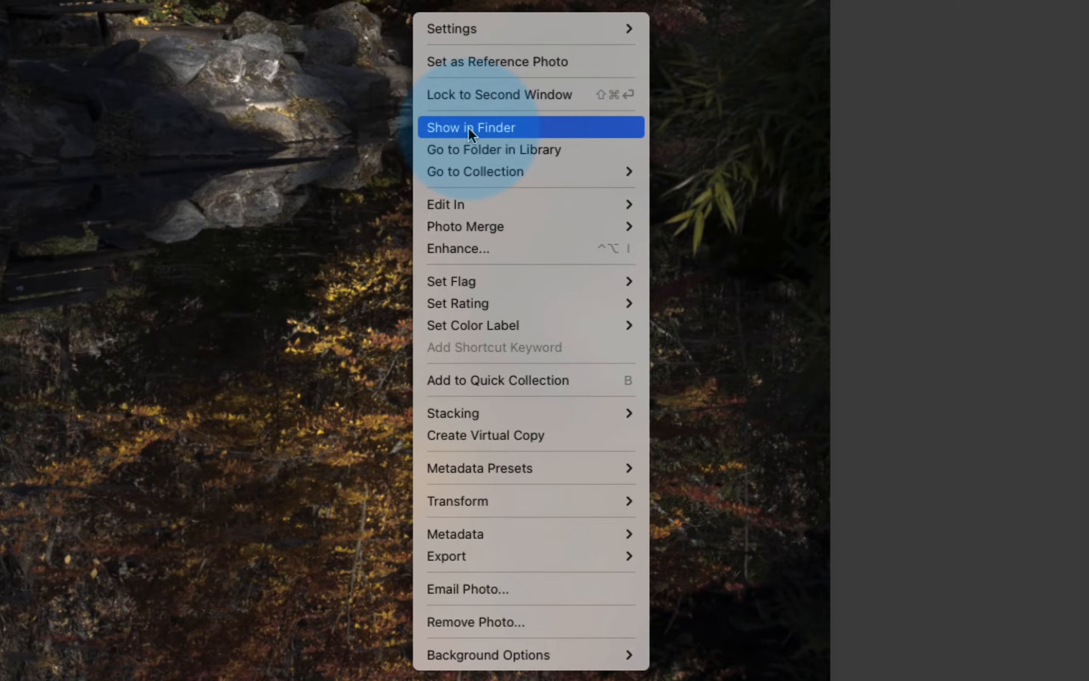
pyautogui.moveTo(496, 558)
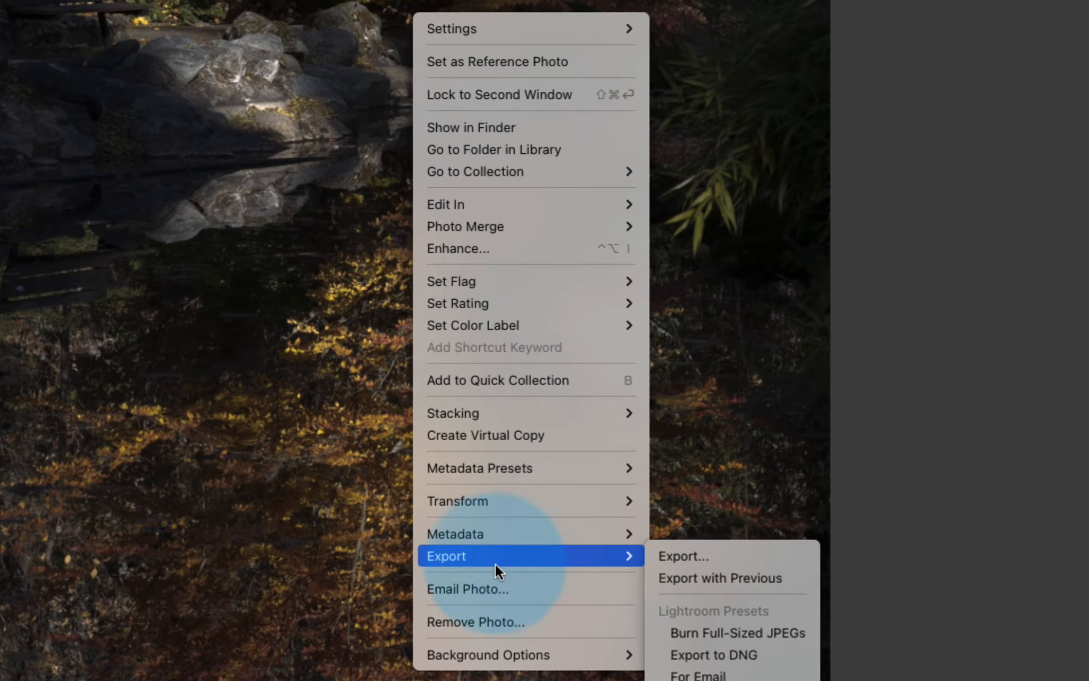
pyautogui.click(781, 657)
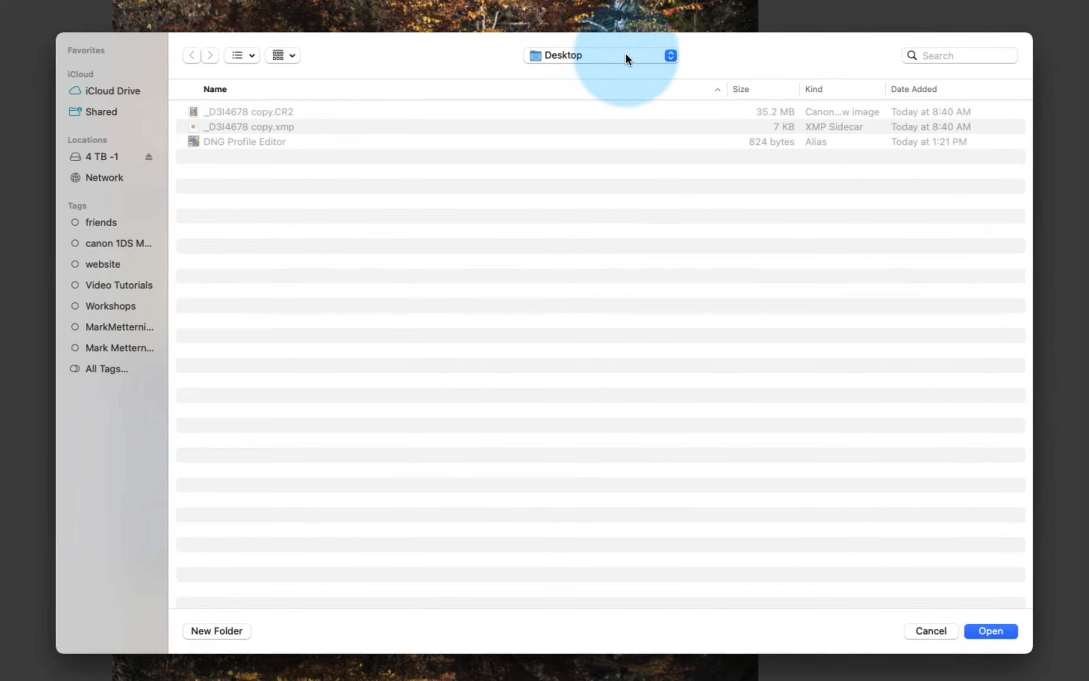
pyautogui.click(990, 630)
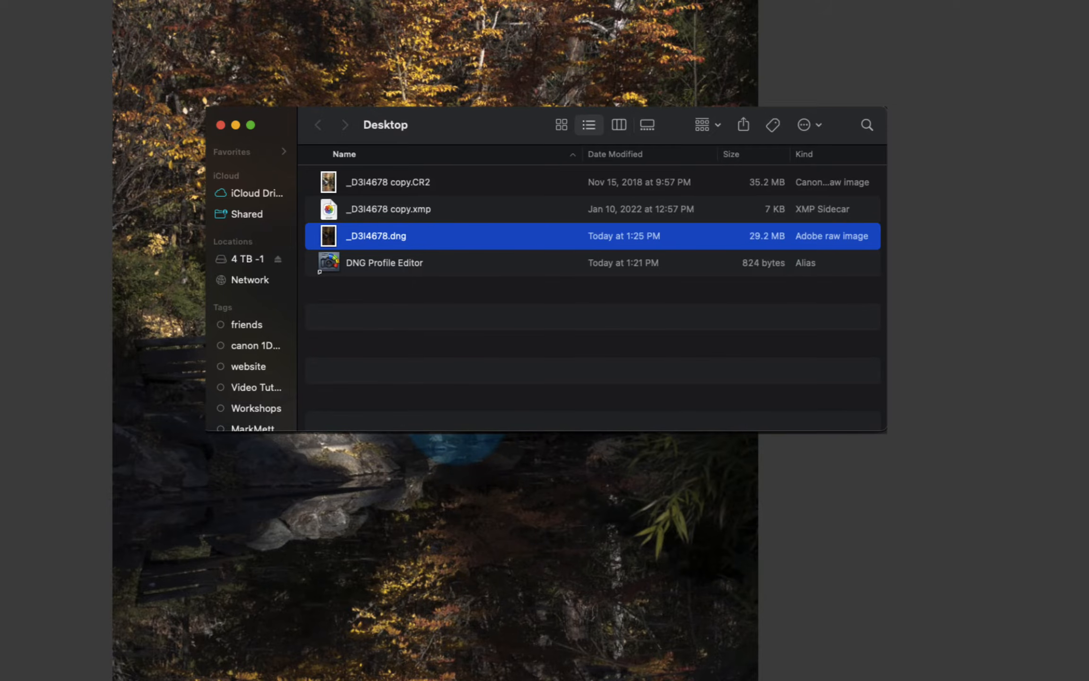
# Enhance the autumn pond photo with Raw Details and Create Stack enabled
pyautogui.rightClick(457, 447)
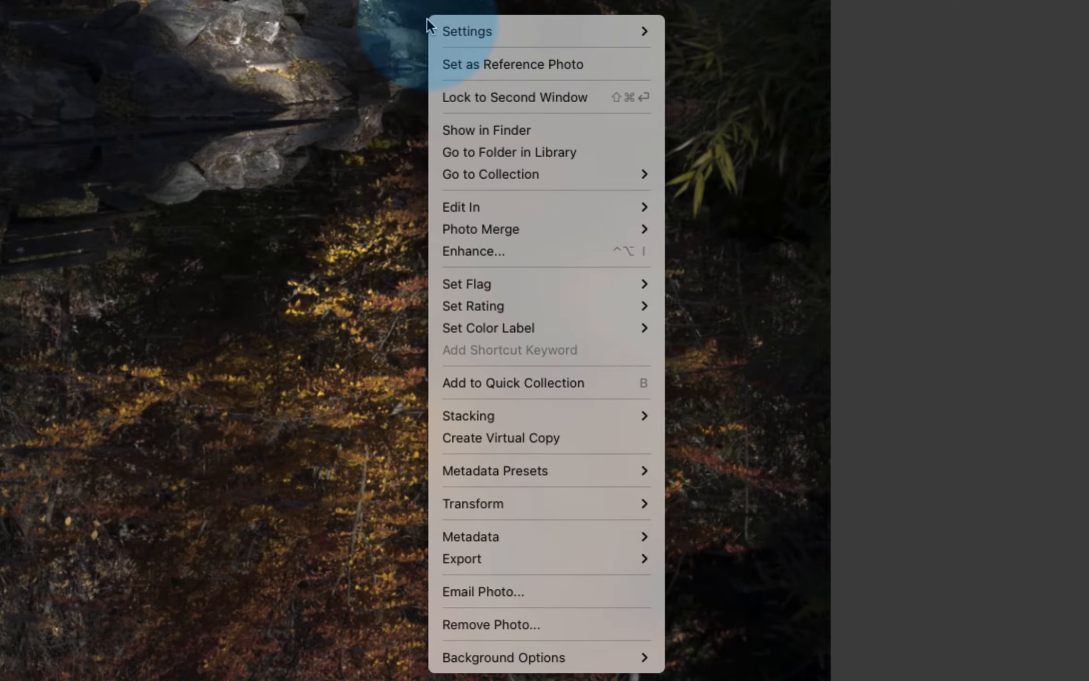
pyautogui.click(517, 249)
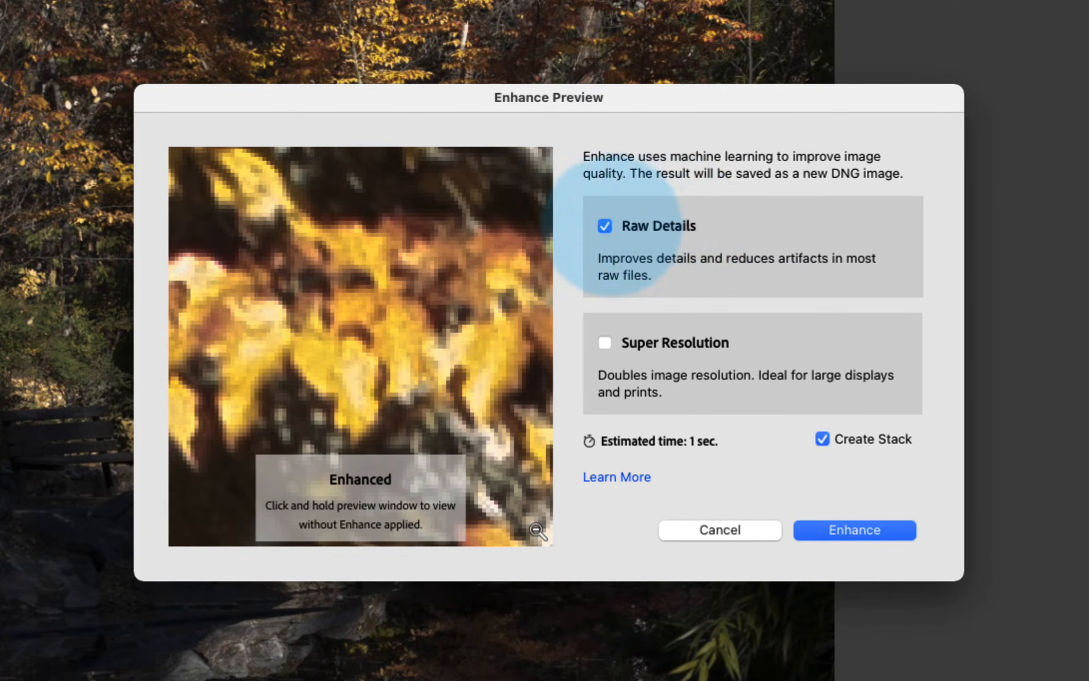
pyautogui.click(878, 527)
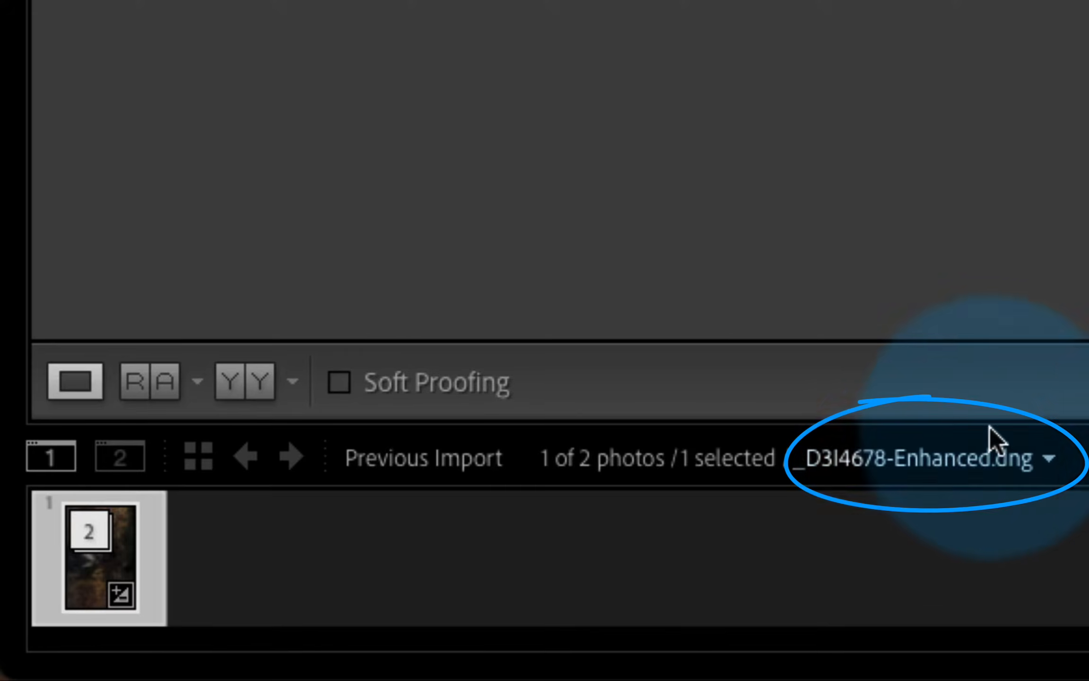
# Export _D3I4678-Enhanced.dng to the hard drive with Desktop as the export location
pyautogui.rightClick(363, 28)
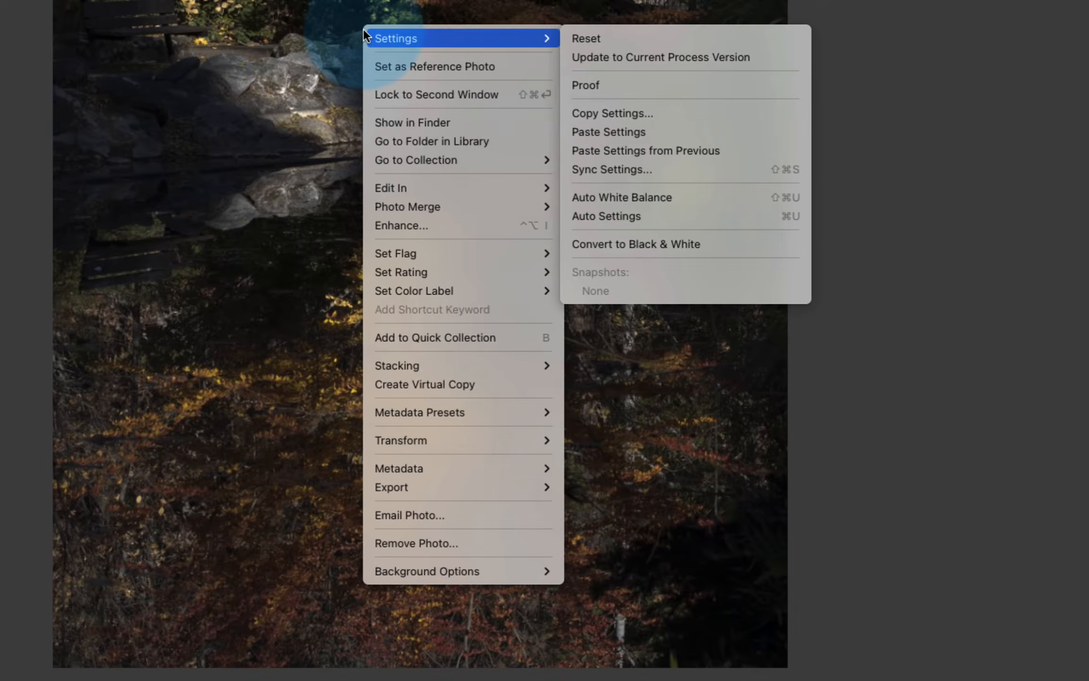
pyautogui.moveTo(491, 491)
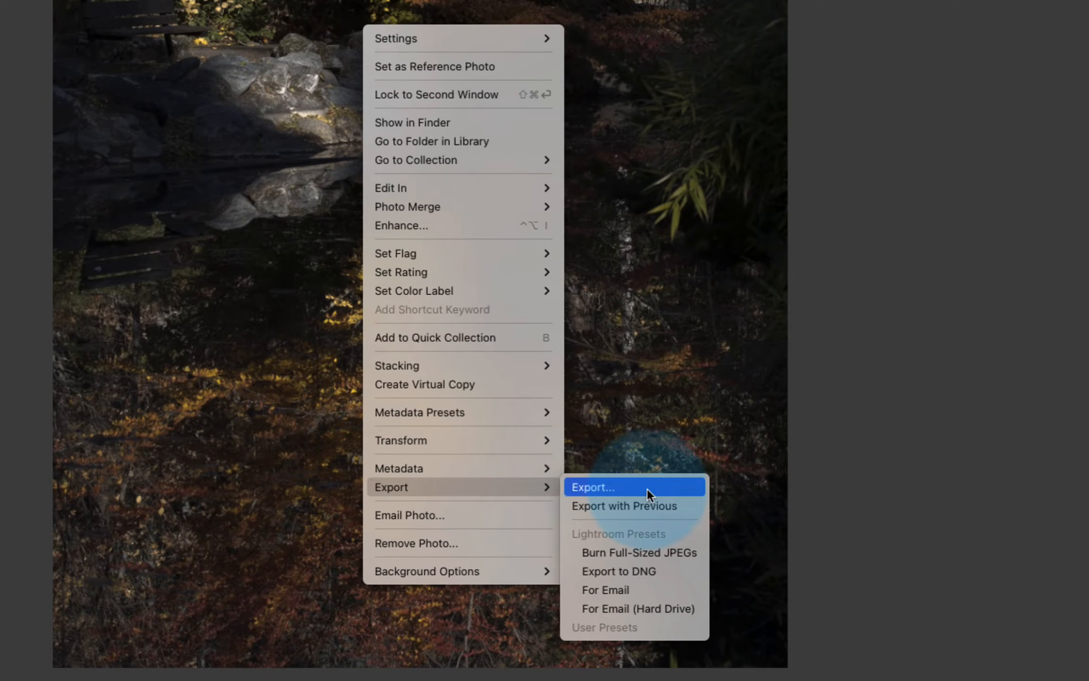
pyautogui.click(648, 488)
pyautogui.click(687, 157)
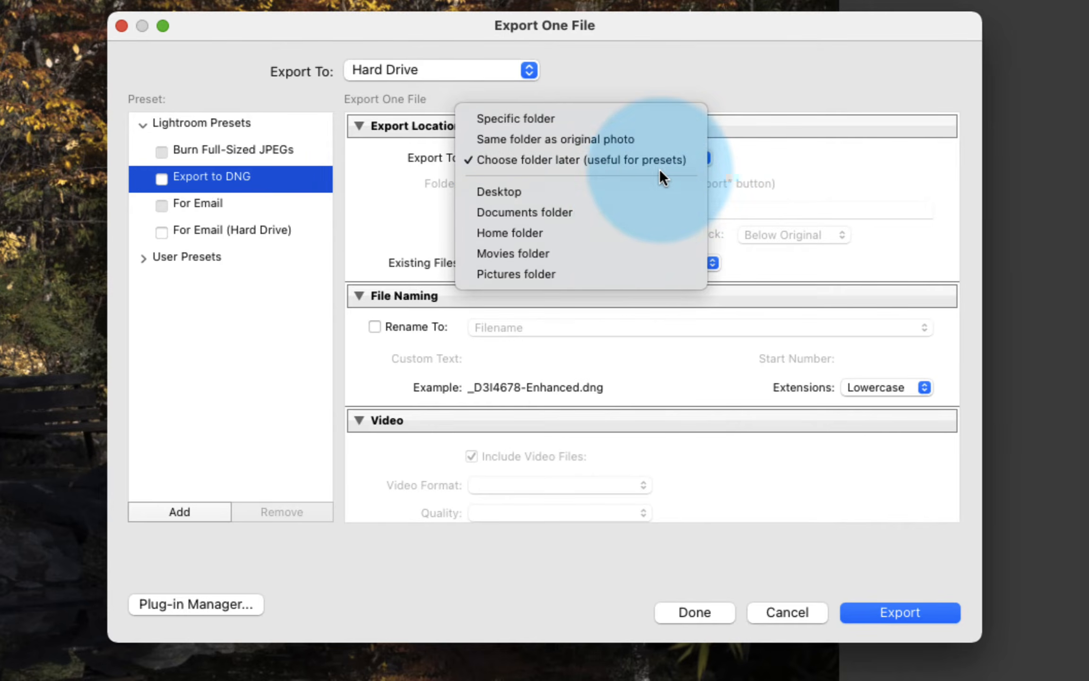
pyautogui.click(644, 186)
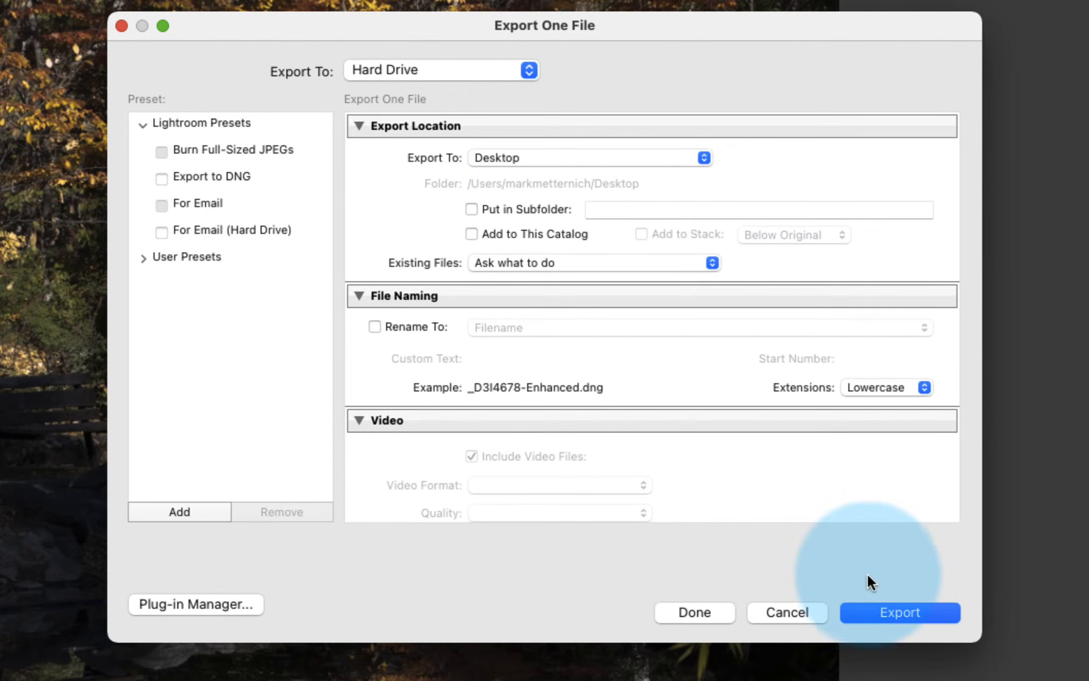
pyautogui.click(870, 608)
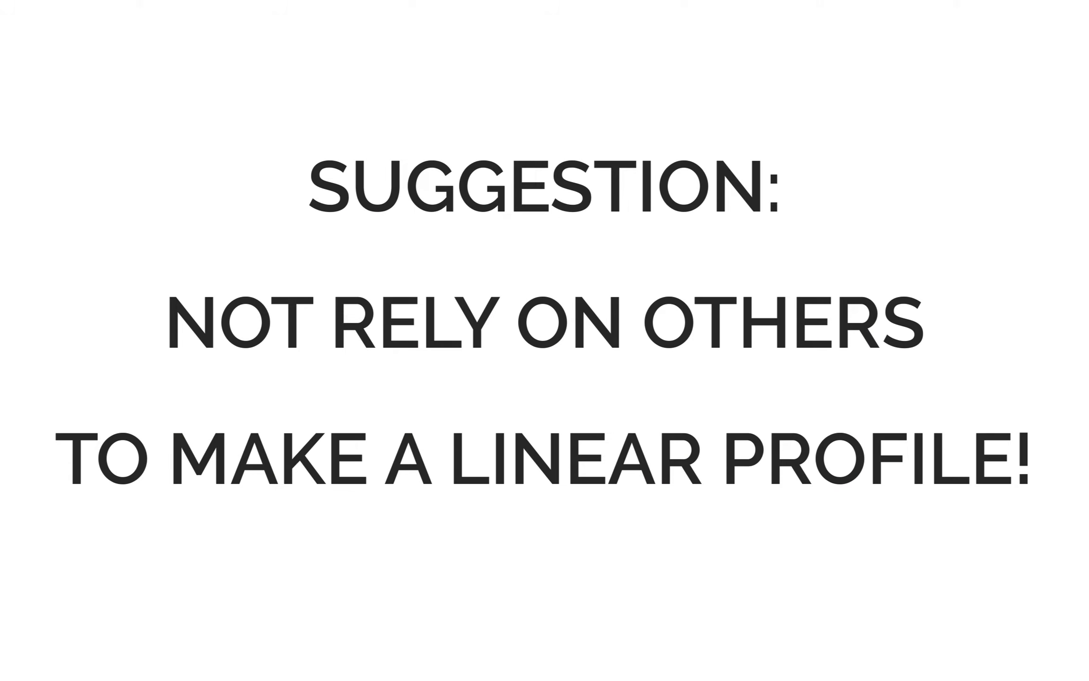
# Place the DNG Profile Editor alias below the DNG files on the desktop and reposition the Untitled Recipe window
pyautogui.moveTo(568, 154); pyautogui.dragTo(1047, 450)
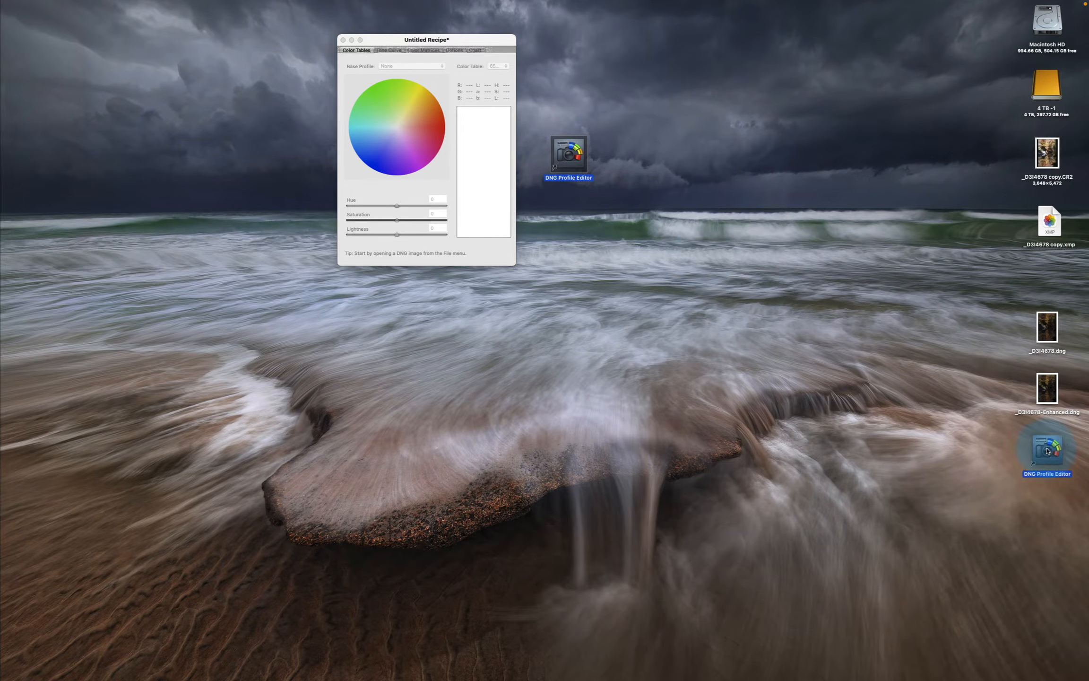
pyautogui.moveTo(456, 40); pyautogui.dragTo(536, 53)
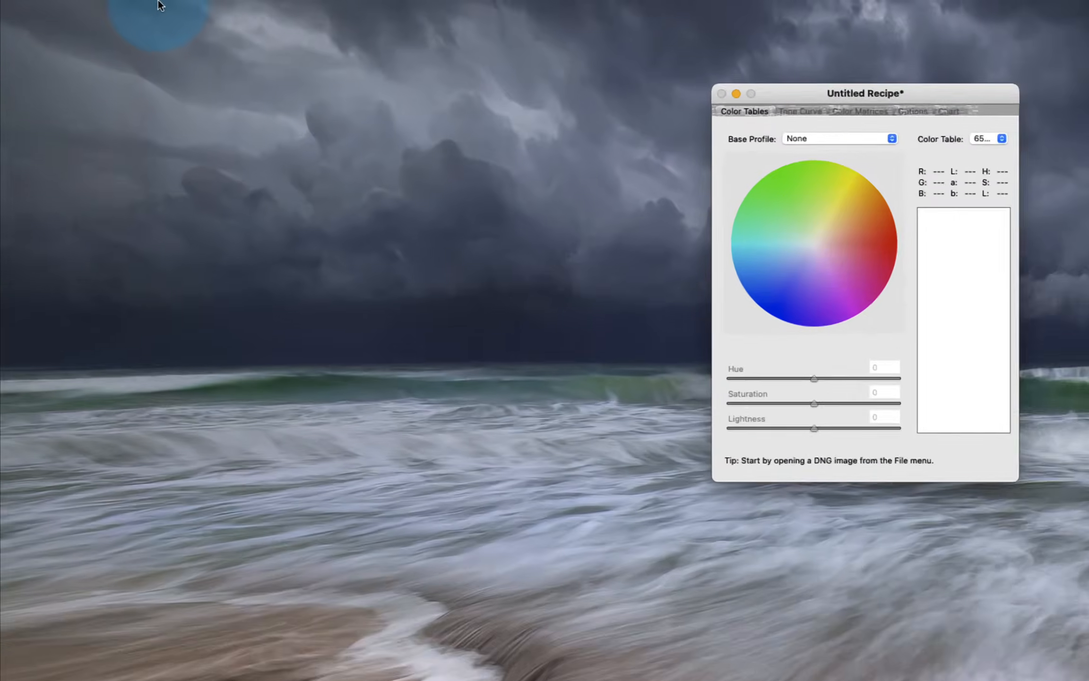
# Start opening a DNG image in DNG Profile Editor and browse through Macintosh HD and Users to the home account's Desktop folder
pyautogui.moveTo(92, 0)
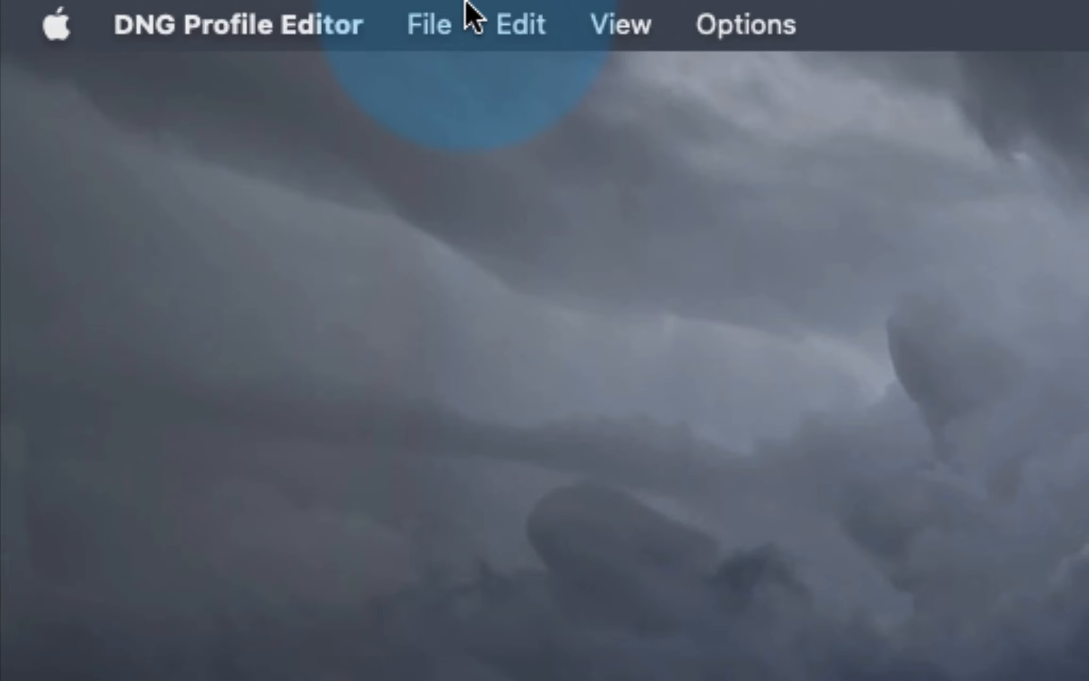
pyautogui.click(438, 28)
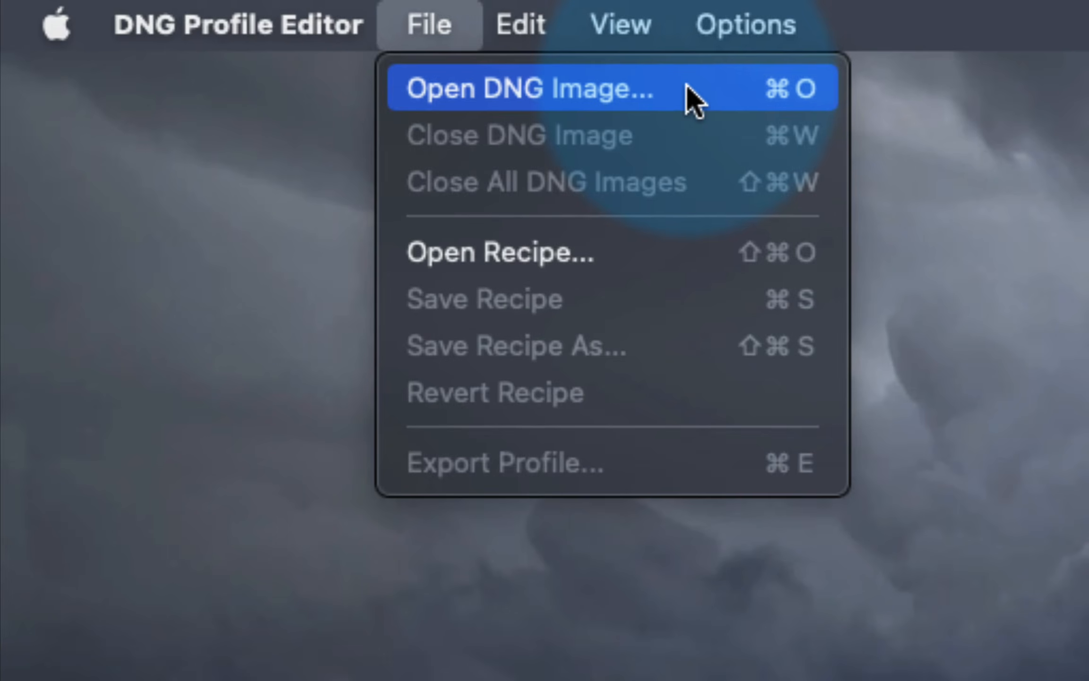
pyautogui.click(685, 102)
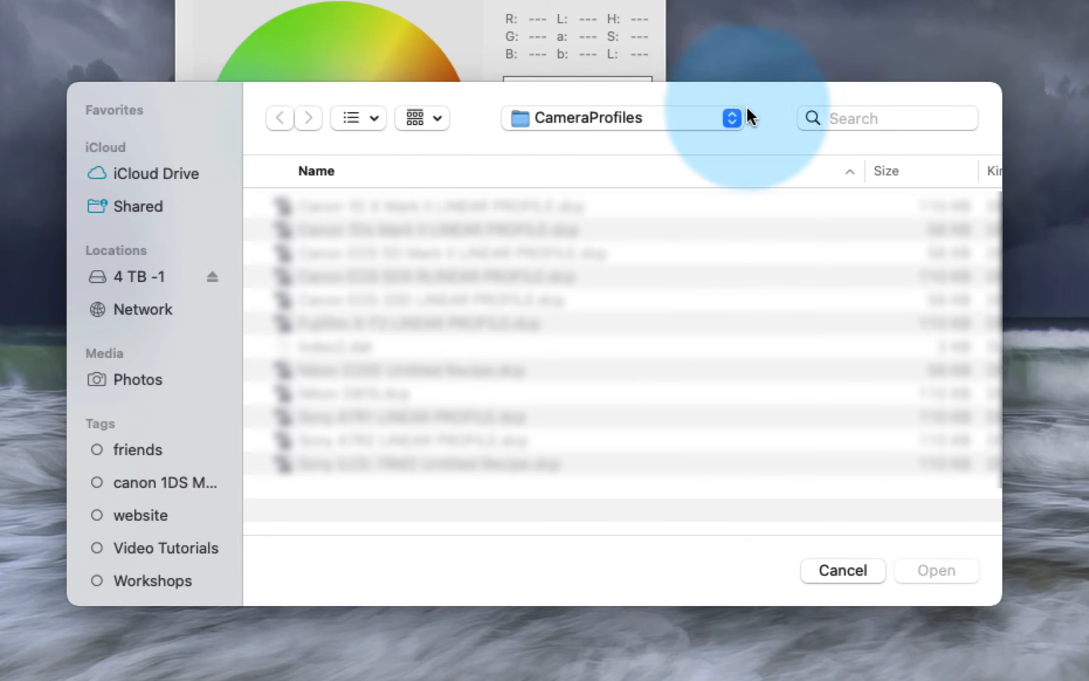
pyautogui.click(696, 115)
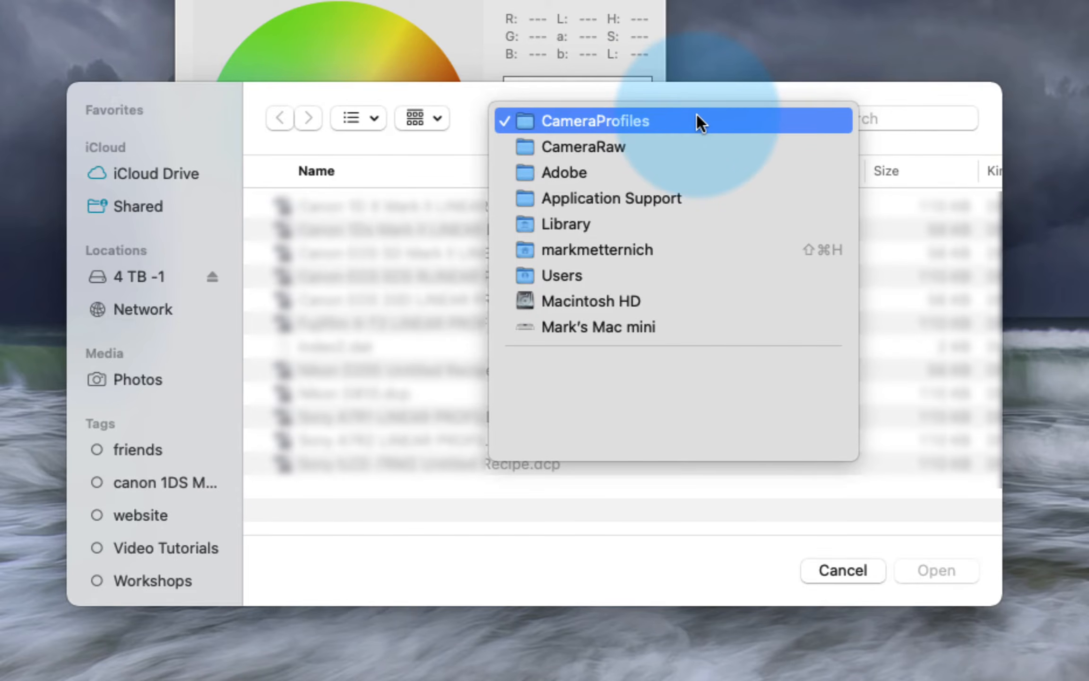
pyautogui.click(695, 327)
pyautogui.click(417, 236)
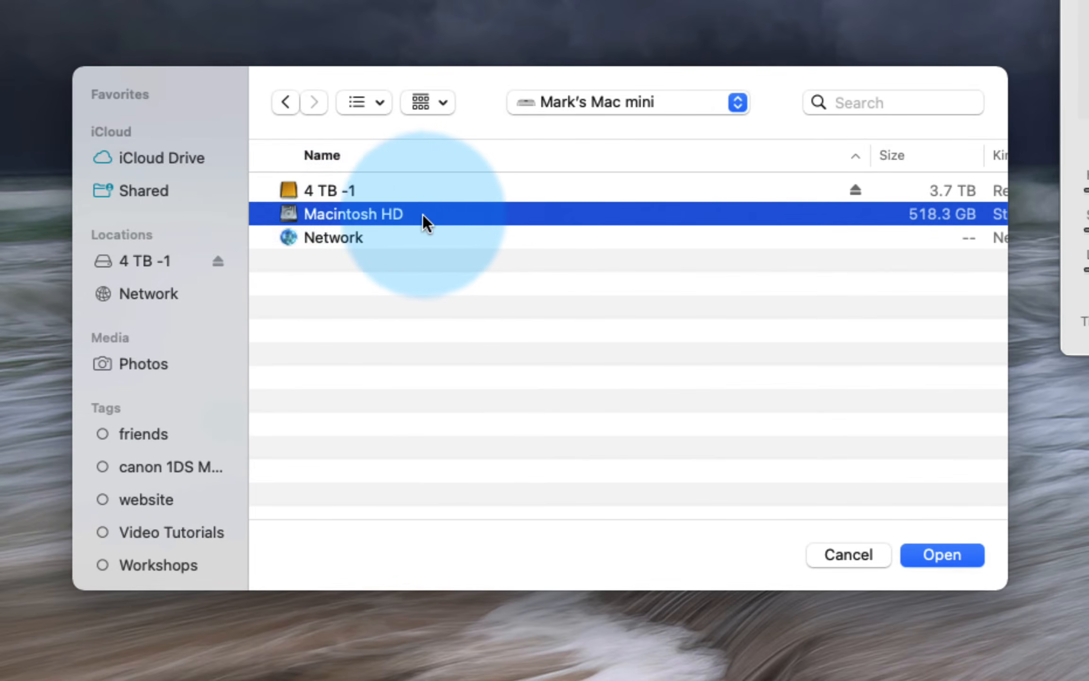
pyautogui.doubleClick(482, 215)
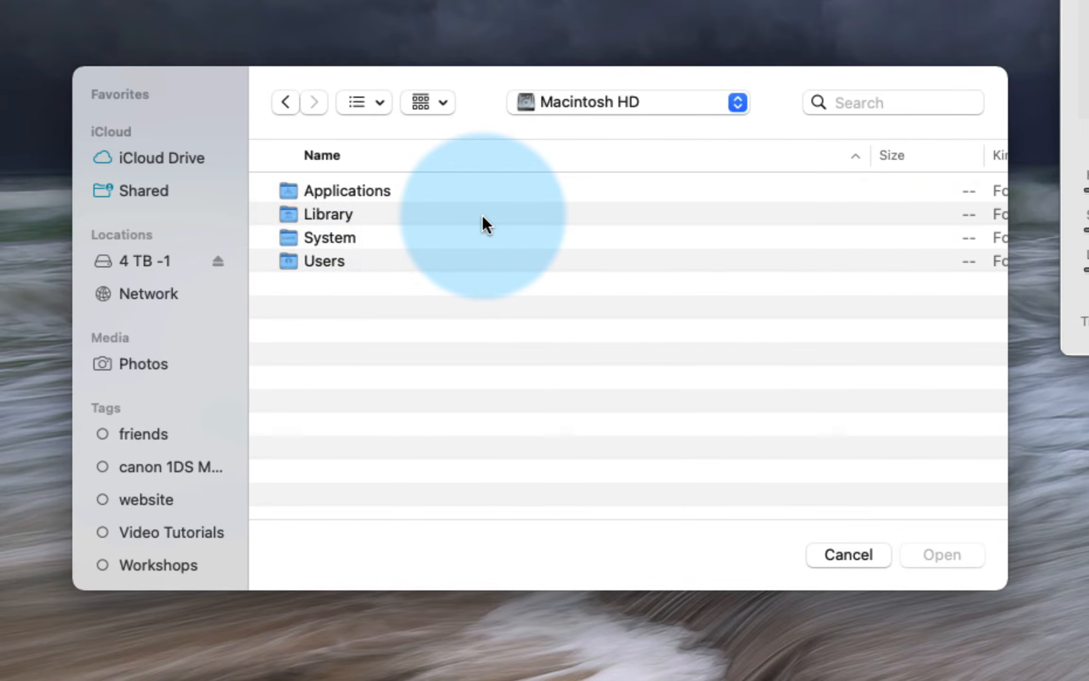
pyautogui.click(286, 263)
pyautogui.doubleClick(286, 263)
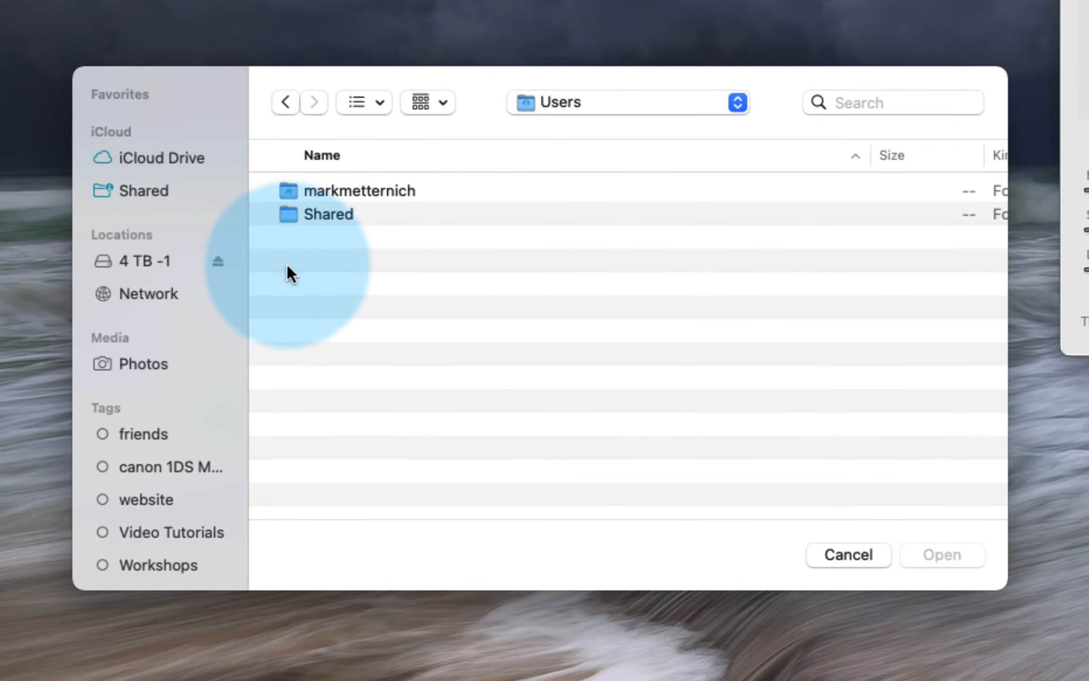
pyautogui.click(287, 193)
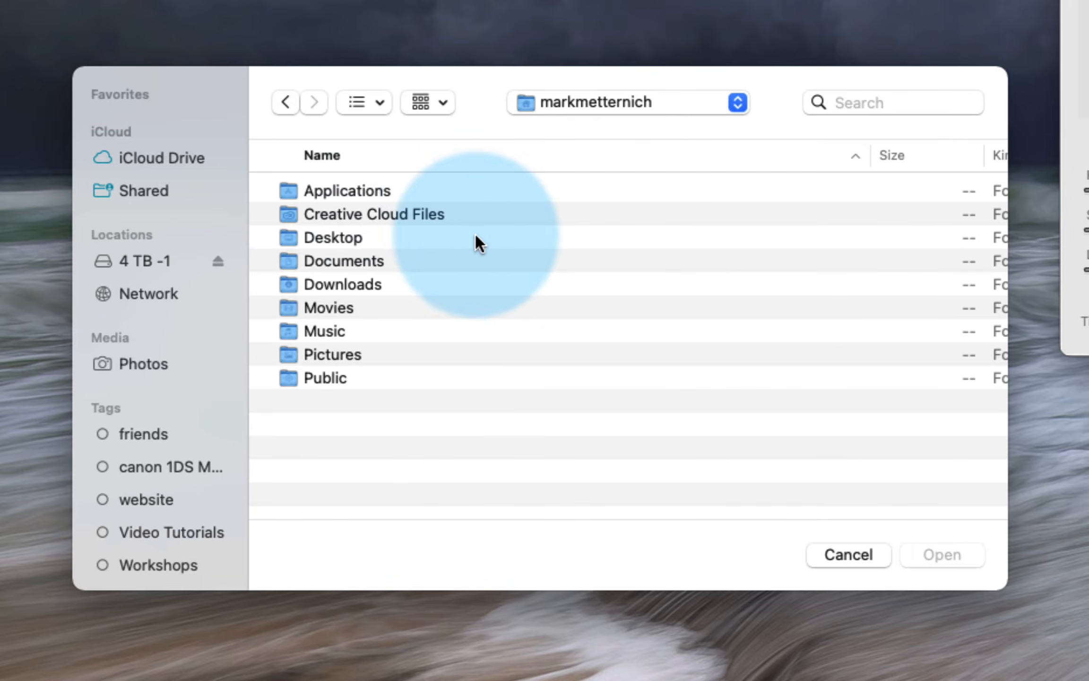
pyautogui.click(424, 240)
pyautogui.doubleClick(433, 239)
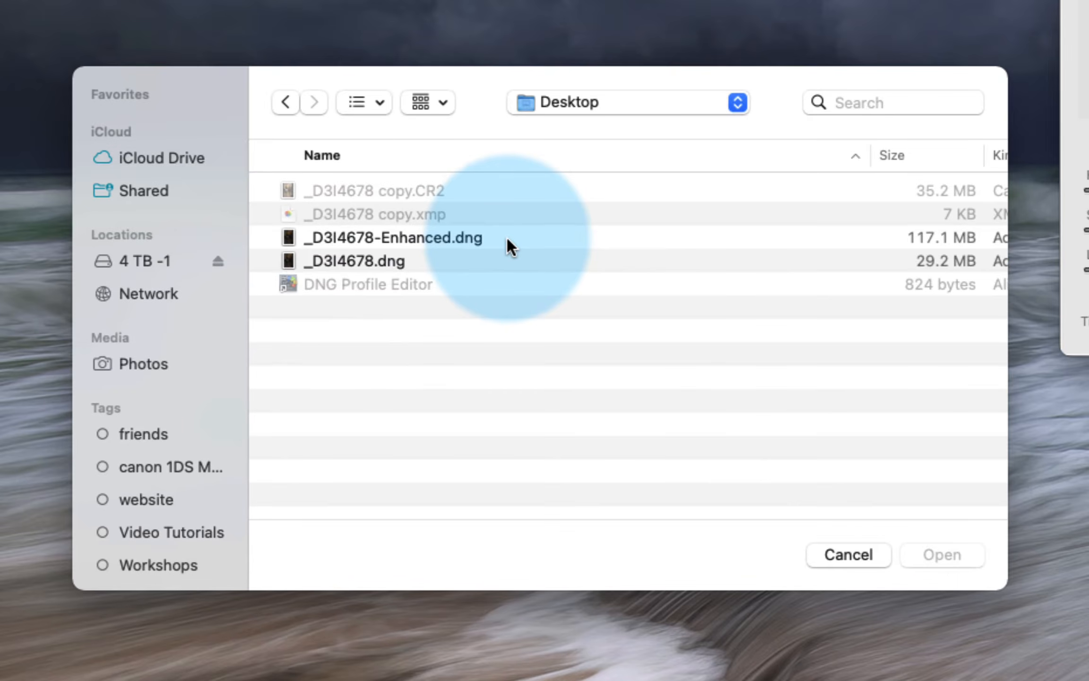
# Open _D3I4678.dng and arrange the photo window and the Untitled Recipe window side by side
pyautogui.click(508, 238)
pyautogui.click(496, 264)
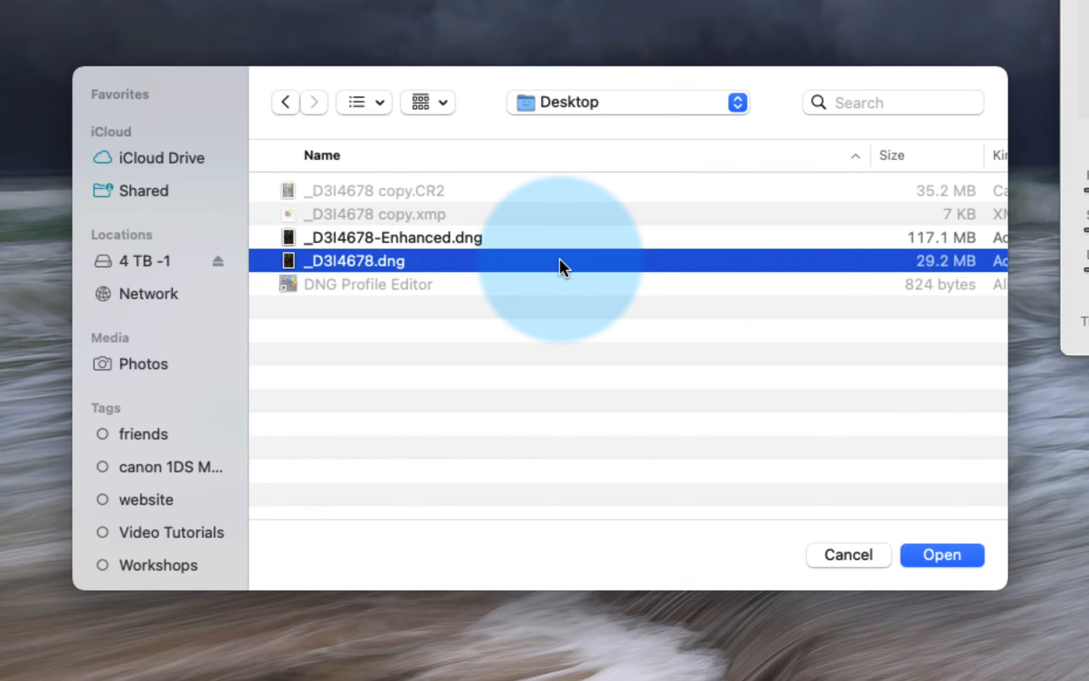
pyautogui.click(951, 557)
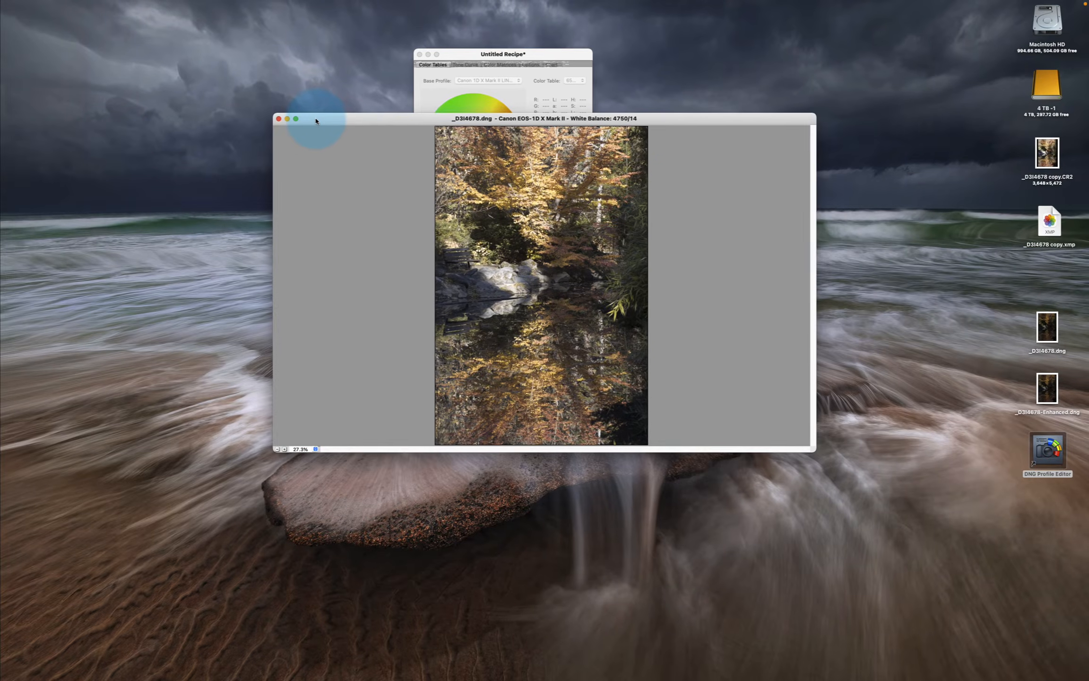
pyautogui.moveTo(315, 120); pyautogui.dragTo(652, 91)
pyautogui.moveTo(470, 55); pyautogui.dragTo(409, 77)
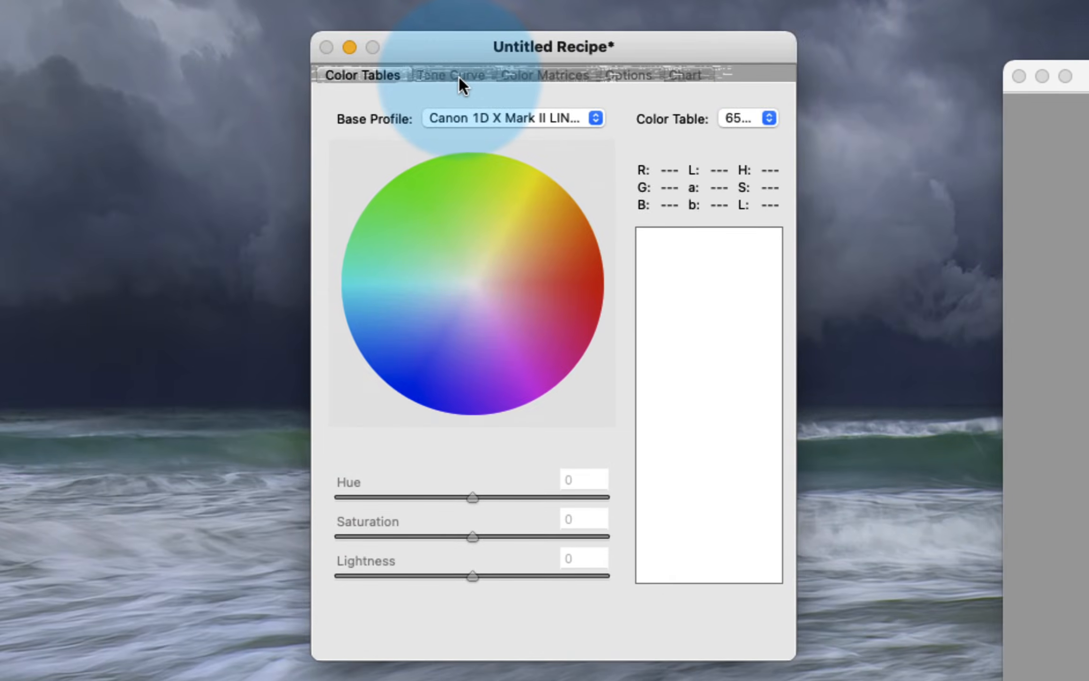
# Set the recipe's Base Tone Curve to Linear
pyautogui.click(425, 82)
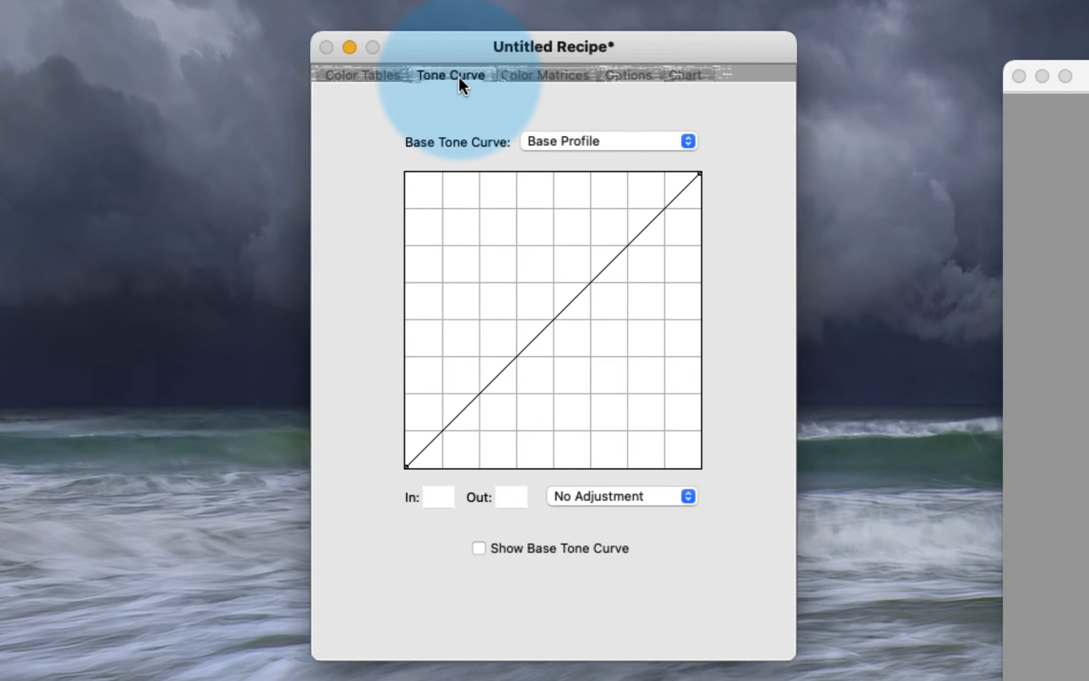
pyautogui.click(612, 140)
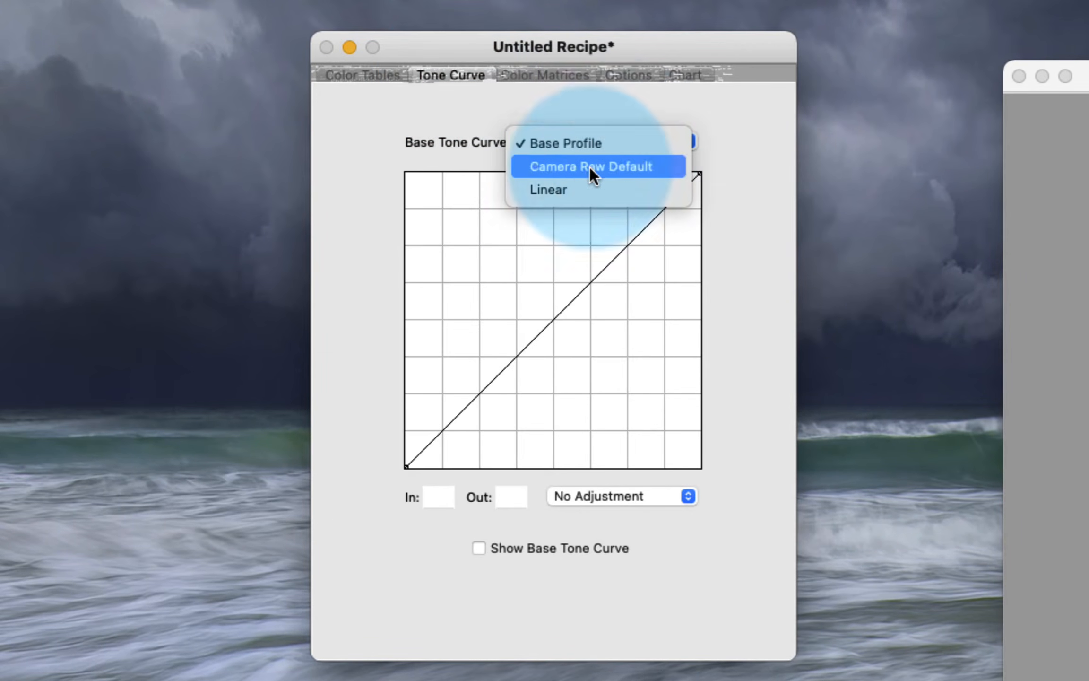
pyautogui.click(568, 192)
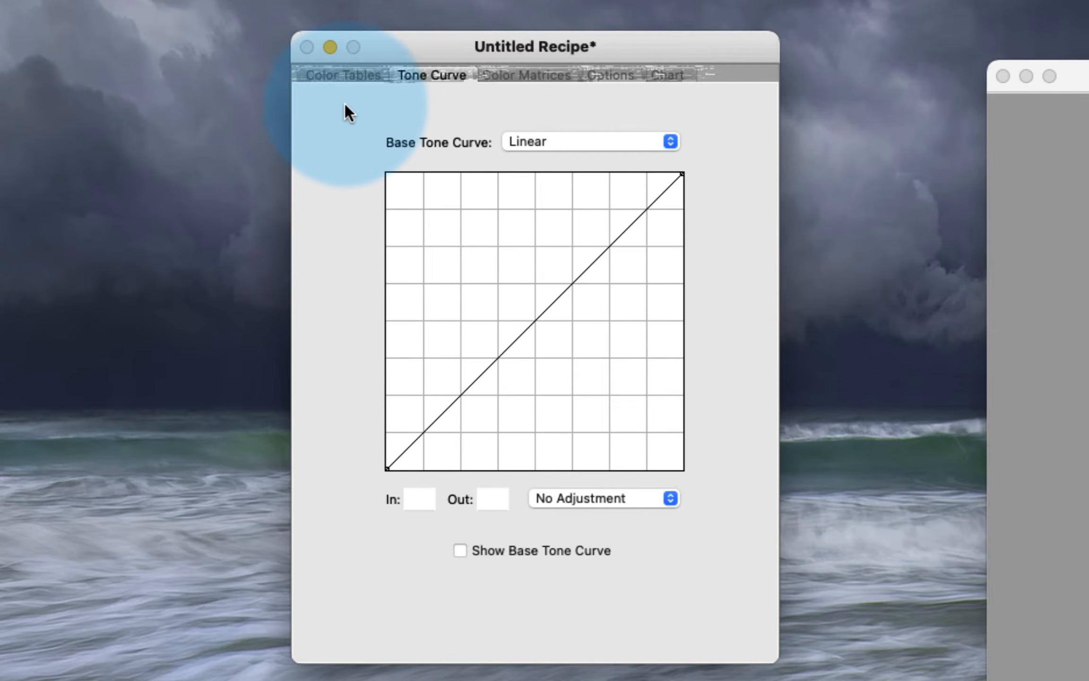
# Set the recipe's Base Profile for the color tables to Adobe Standard (Canon EOS-1D X Mark II)
pyautogui.click(350, 72)
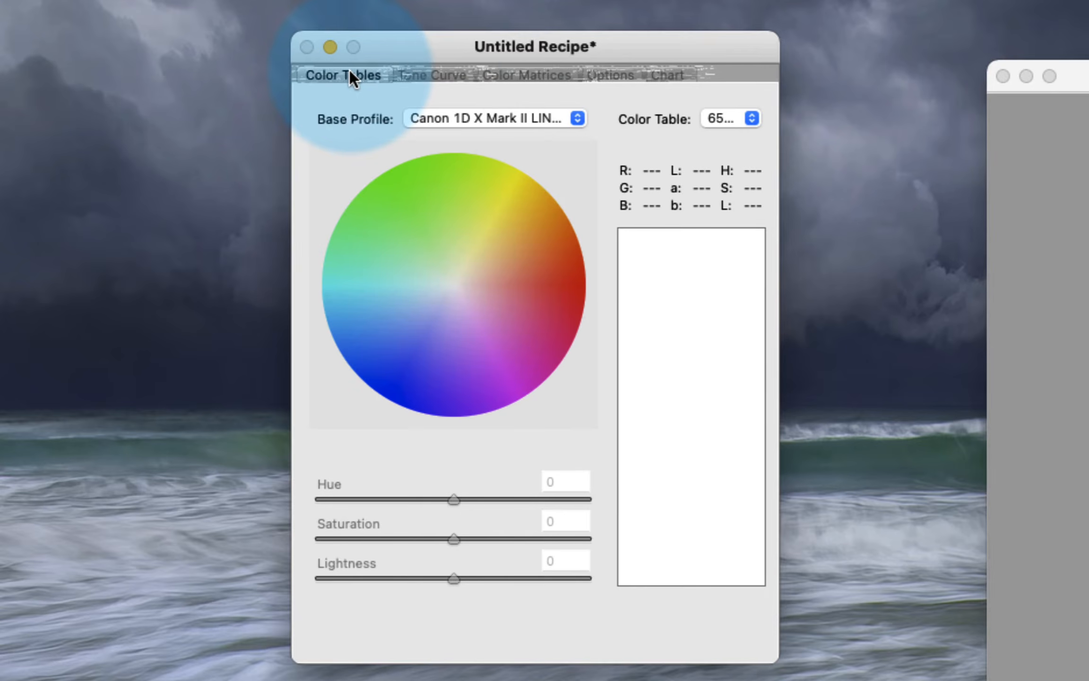
pyautogui.click(487, 112)
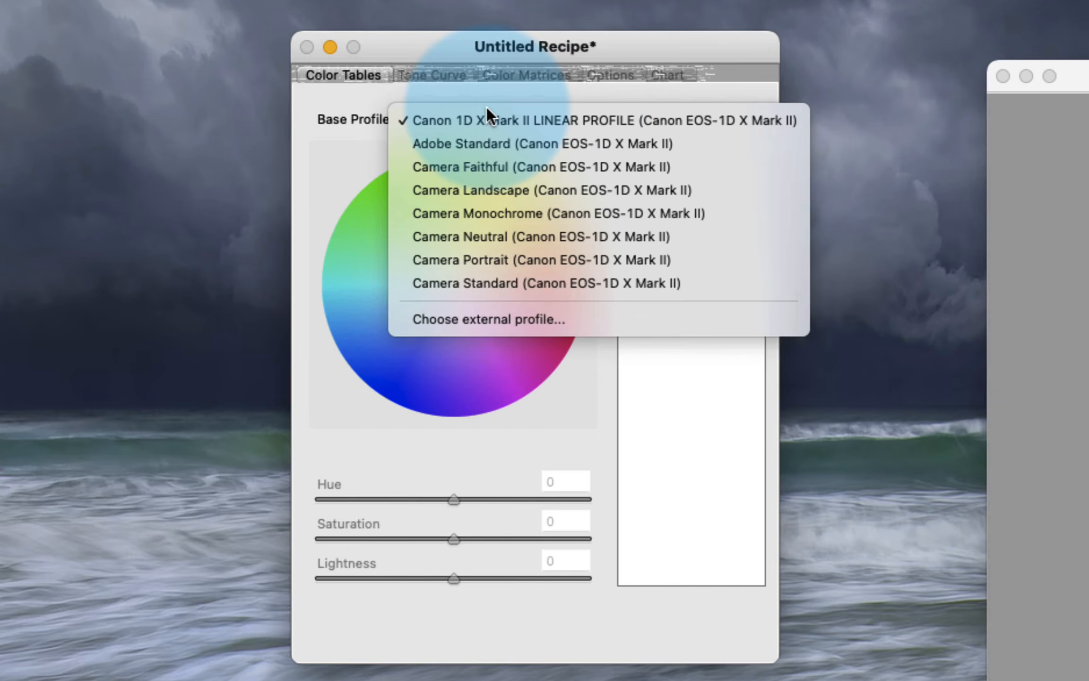
pyautogui.click(481, 143)
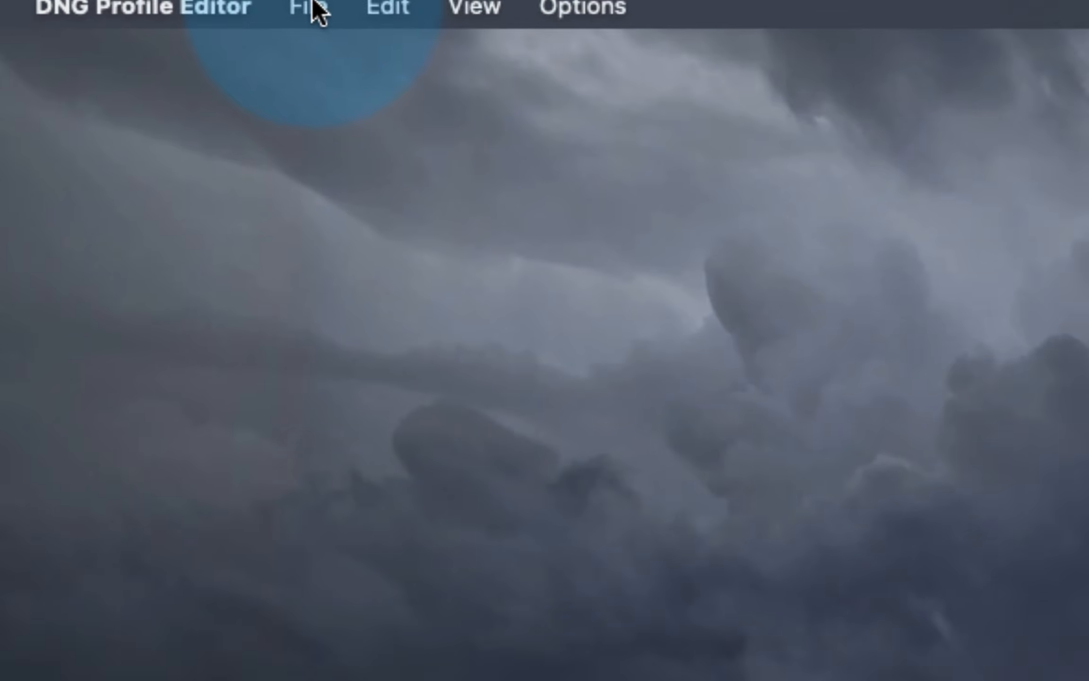
# Export the Canon EOS-1D X Mark II profile to the CameraProfiles folder as CANON 1DX LINEAR PROFILE.dcp
pyautogui.click(317, 8)
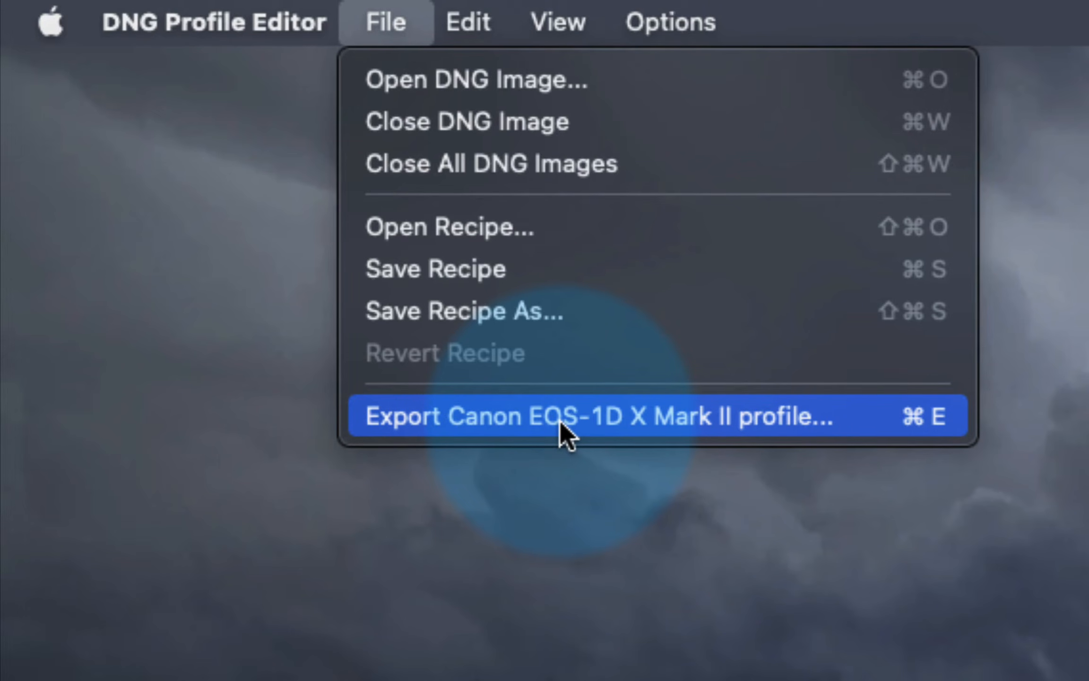
pyautogui.click(560, 420)
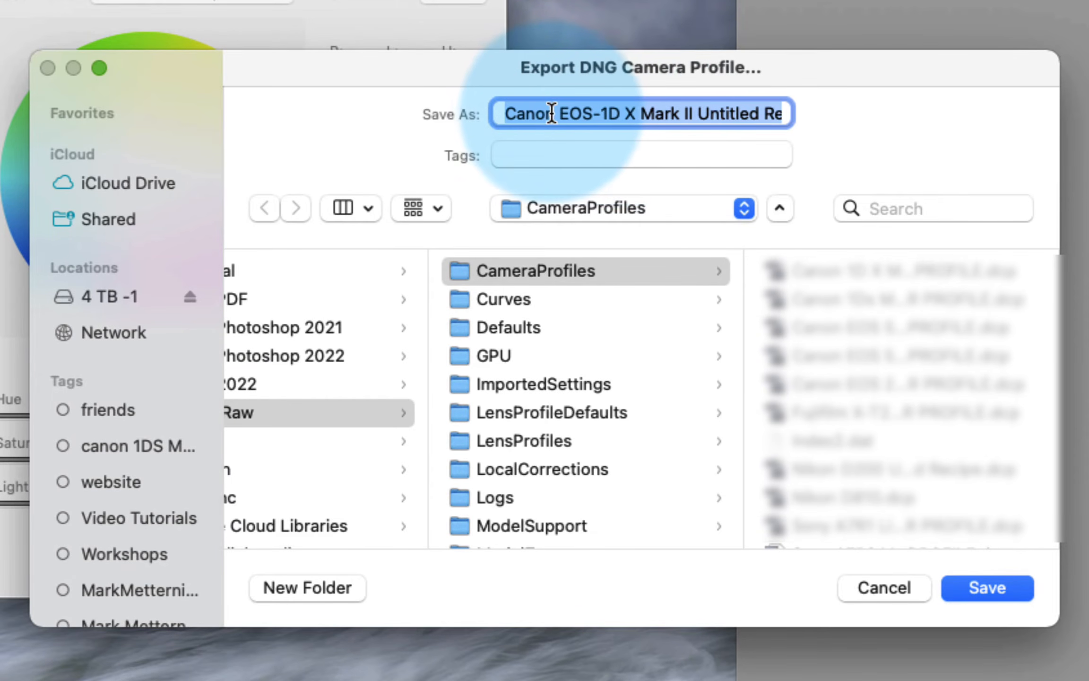
pyautogui.click(503, 113)
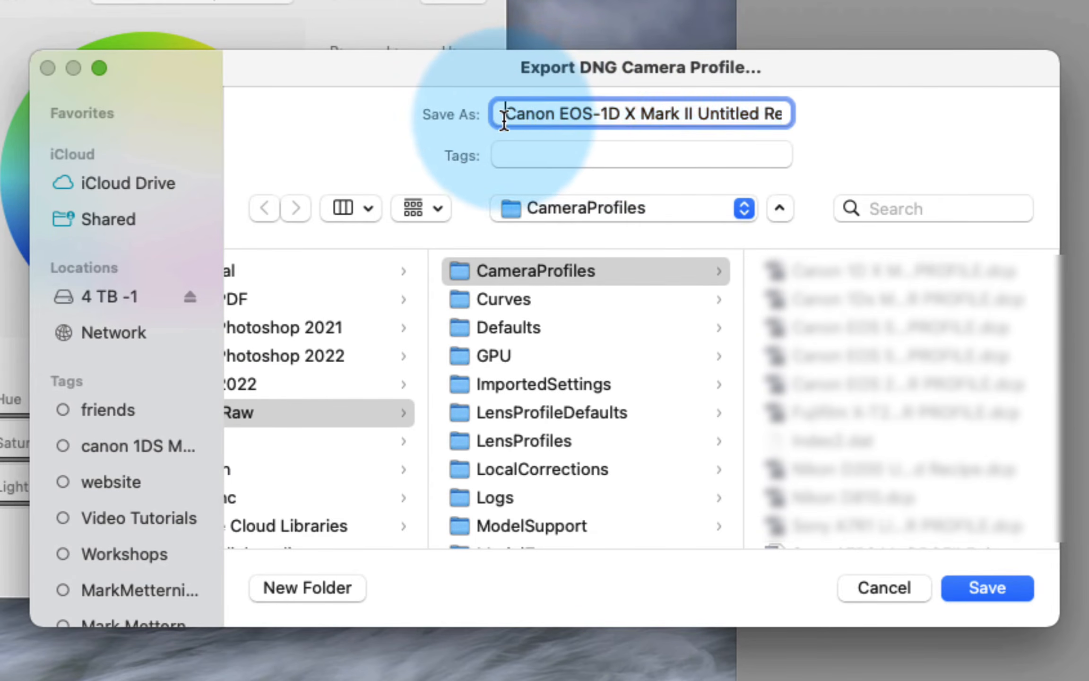
pyautogui.moveTo(503, 114); pyautogui.dragTo(742, 135)
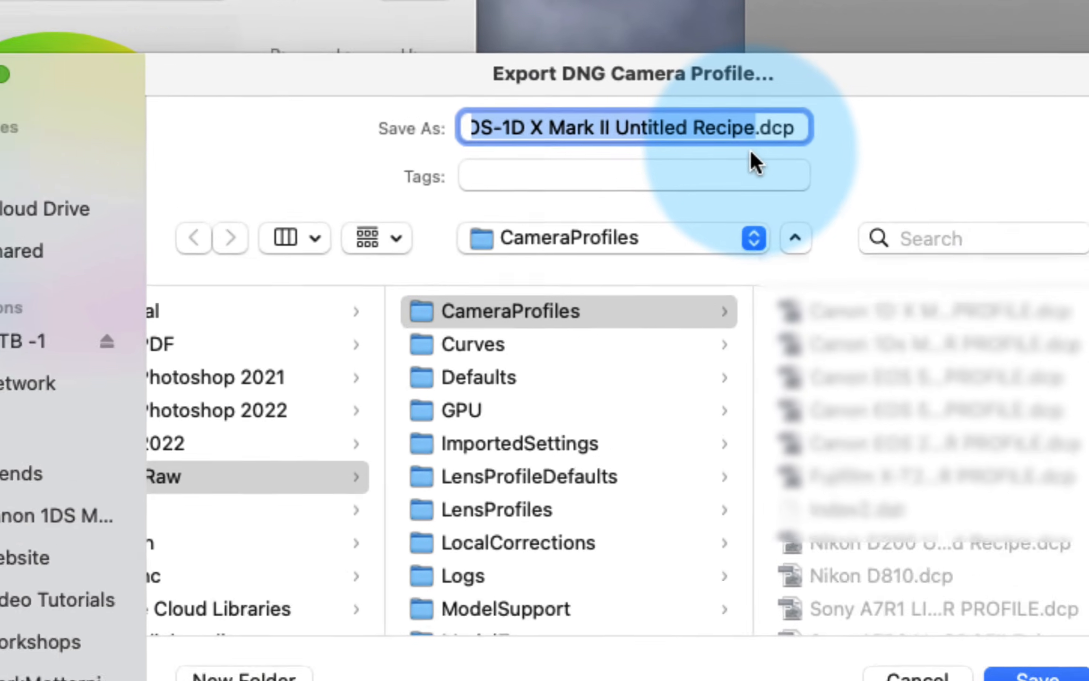
pyautogui.write('CANON')
pyautogui.write(' 1')
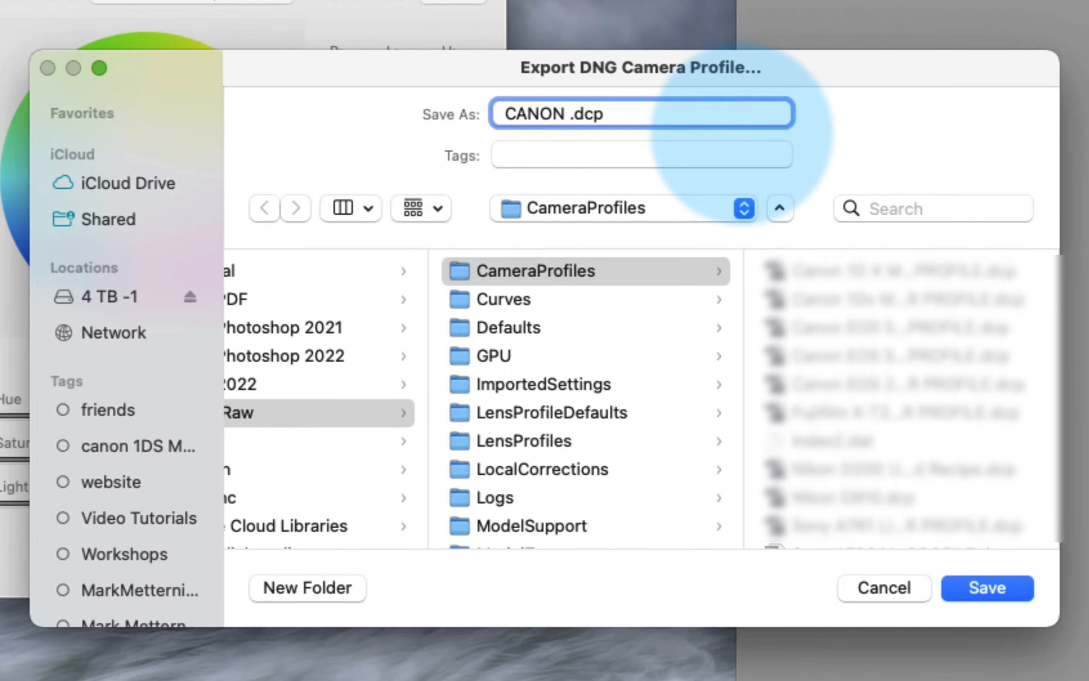
pyautogui.write('DX ')
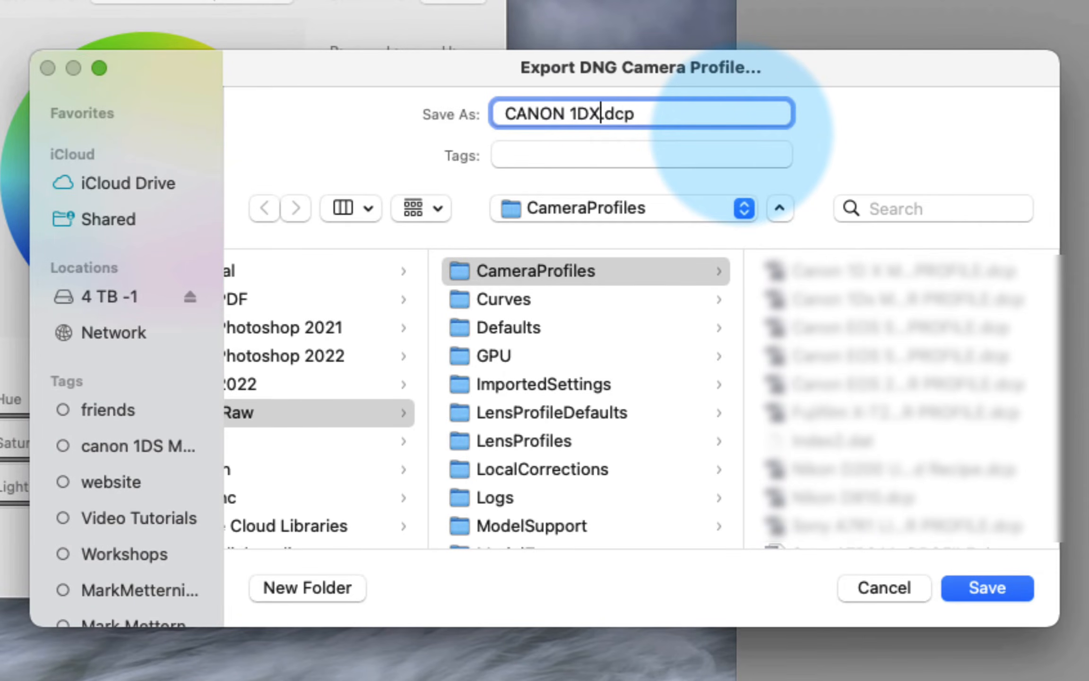
pyautogui.write('LINEAR PROFILE')
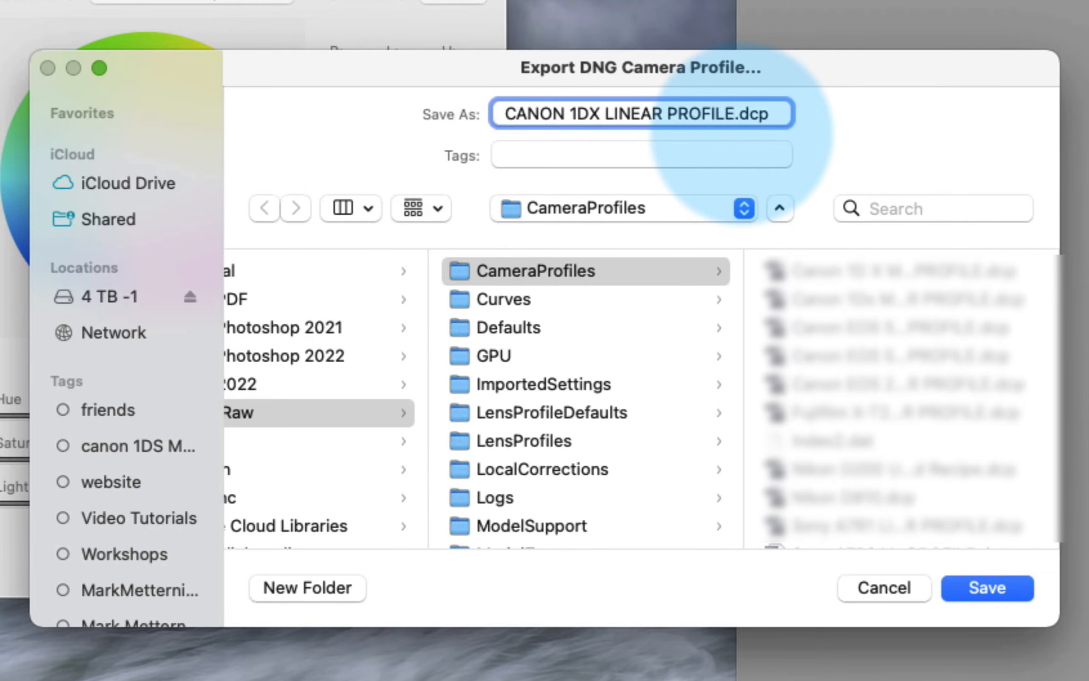
pyautogui.click(993, 588)
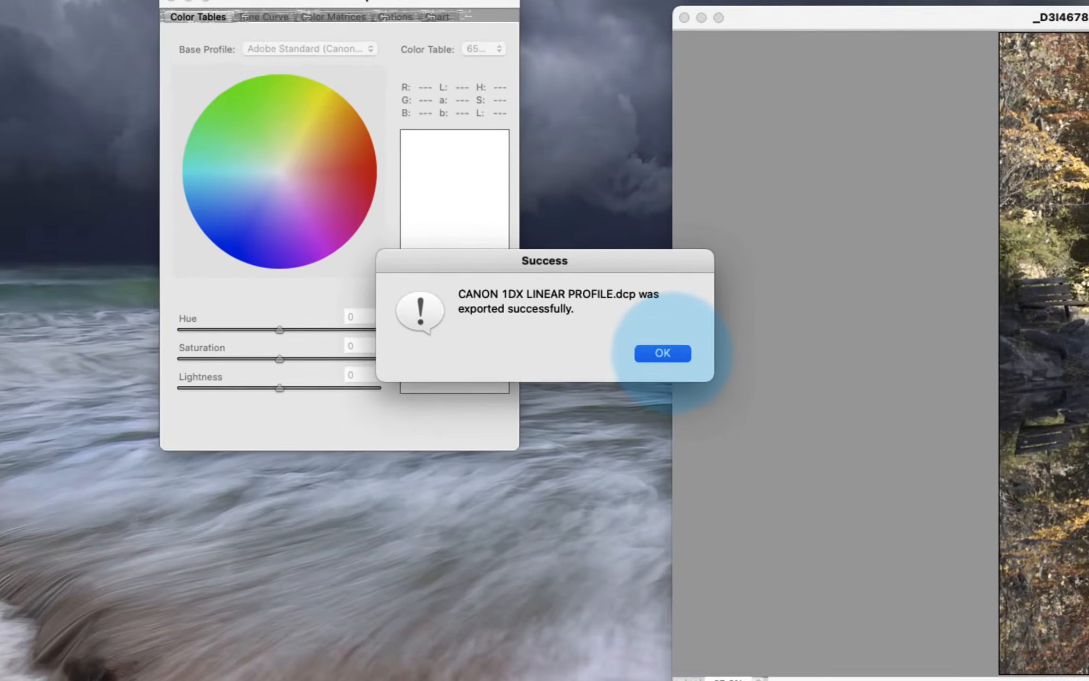
pyautogui.click(721, 451)
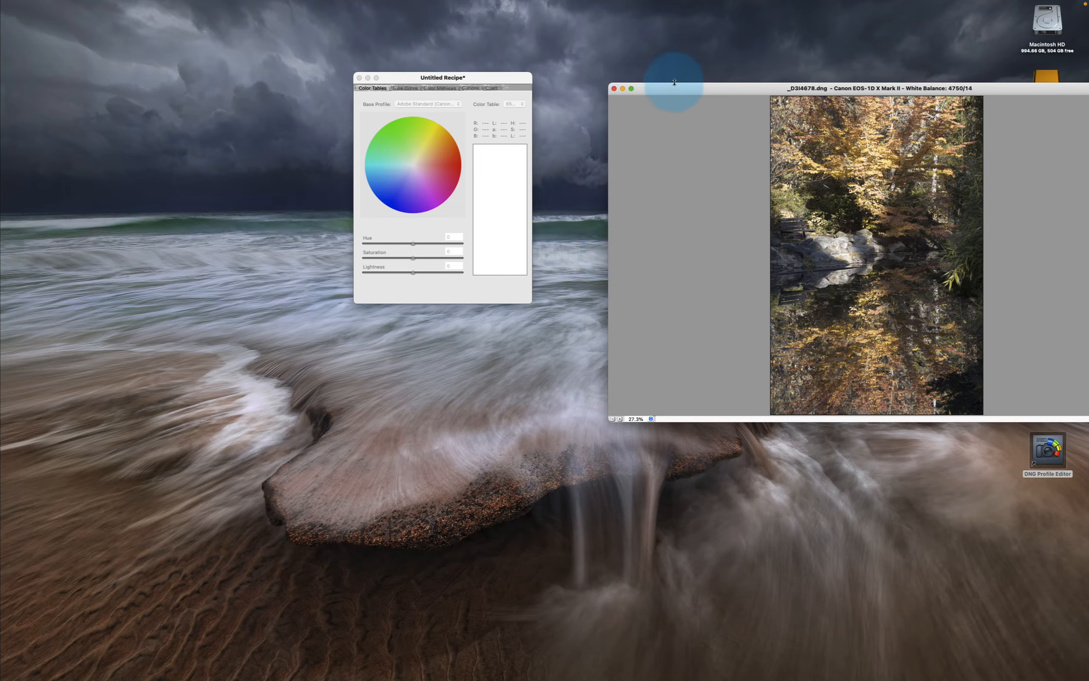
# Close the photo and quit DNG Profile Editor without saving the untitled recipe
pyautogui.moveTo(674, 88); pyautogui.dragTo(616, 92)
pyautogui.click(556, 91)
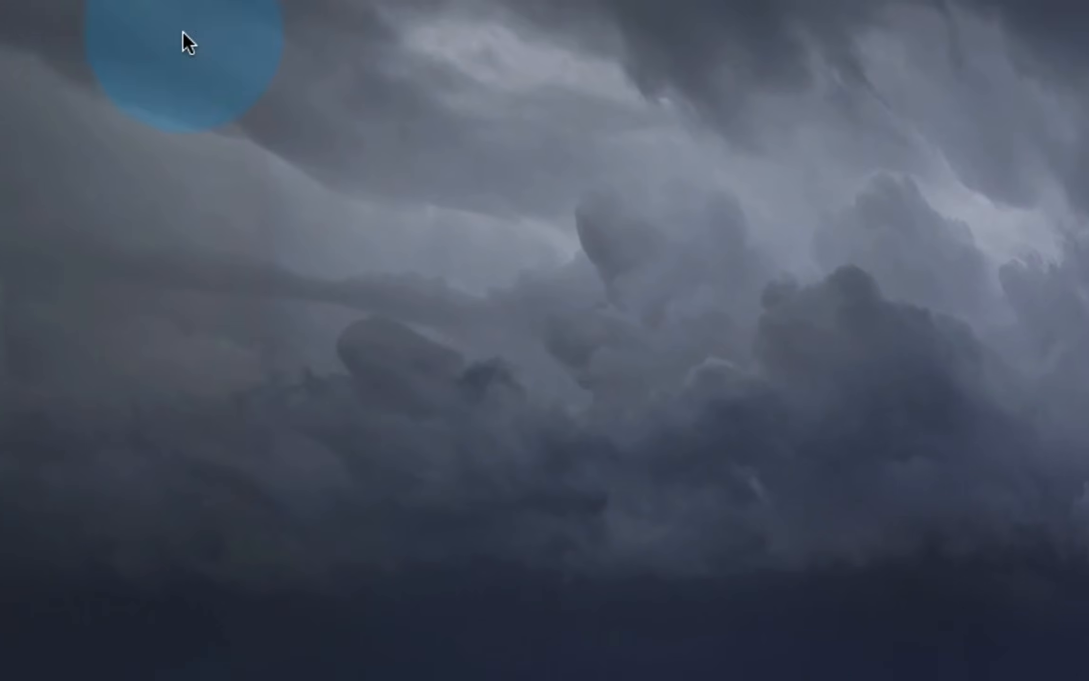
pyautogui.click(119, 12)
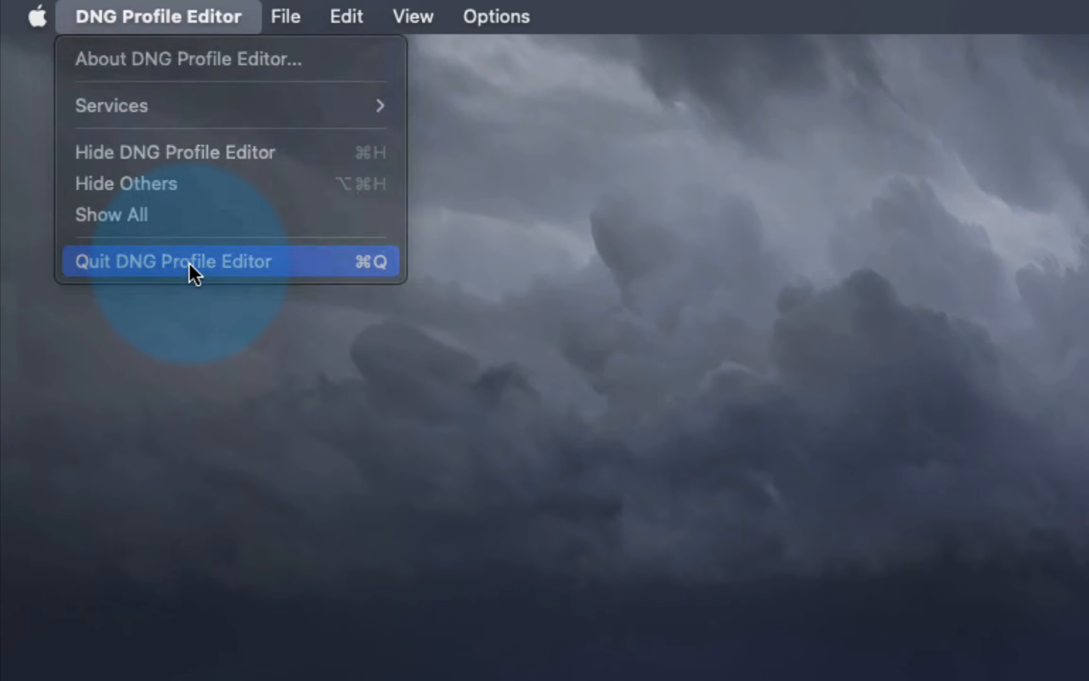
pyautogui.click(189, 261)
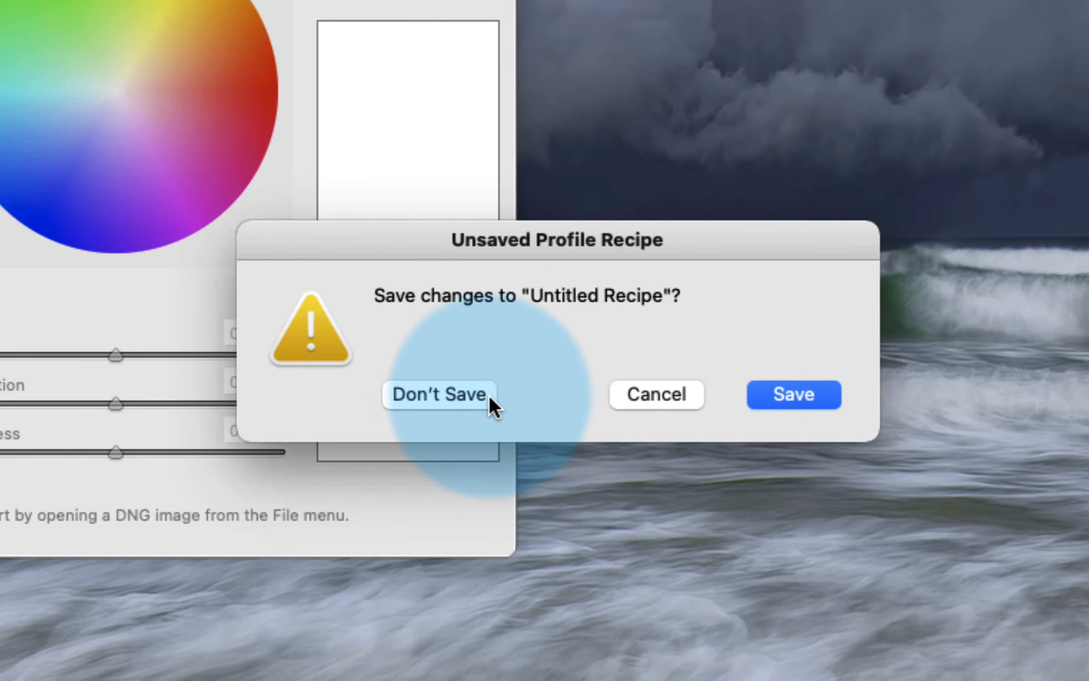
pyautogui.click(488, 397)
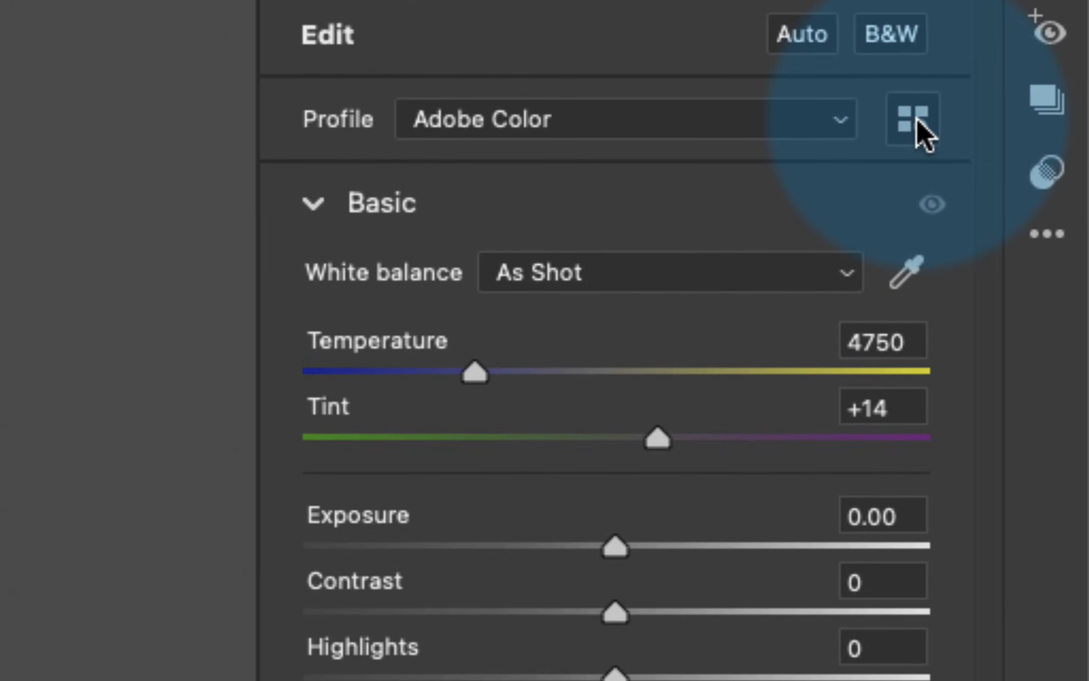
# Switch to the photo in Camera Raw, open its profile browser and show the profiles as a grid
pyautogui.click(916, 121)
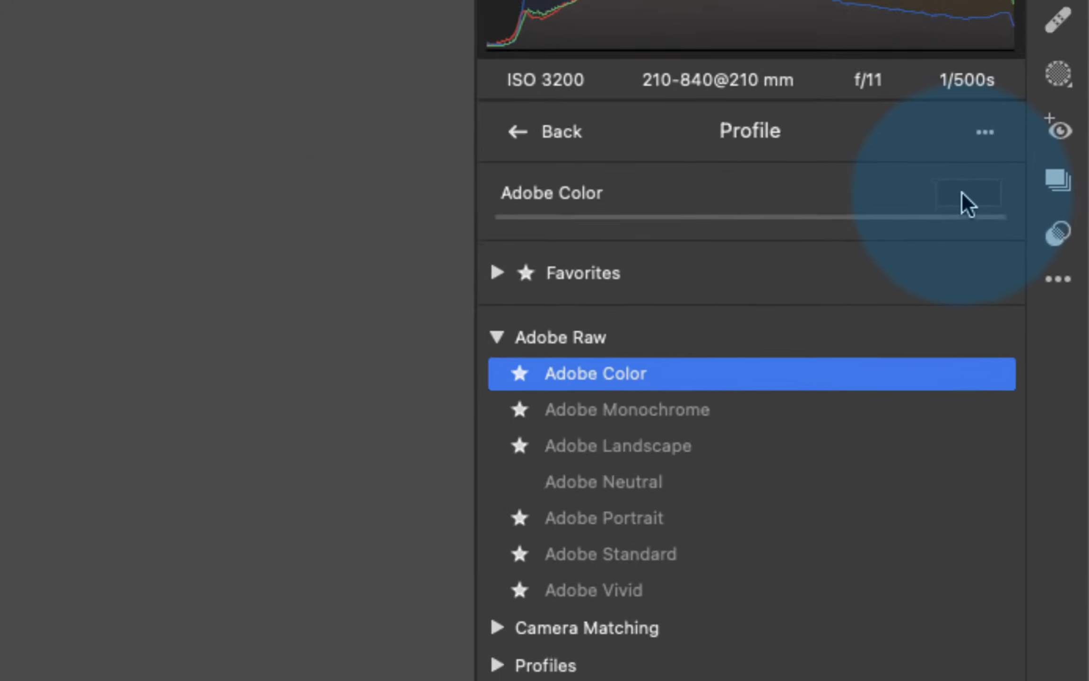
pyautogui.click(1021, 230)
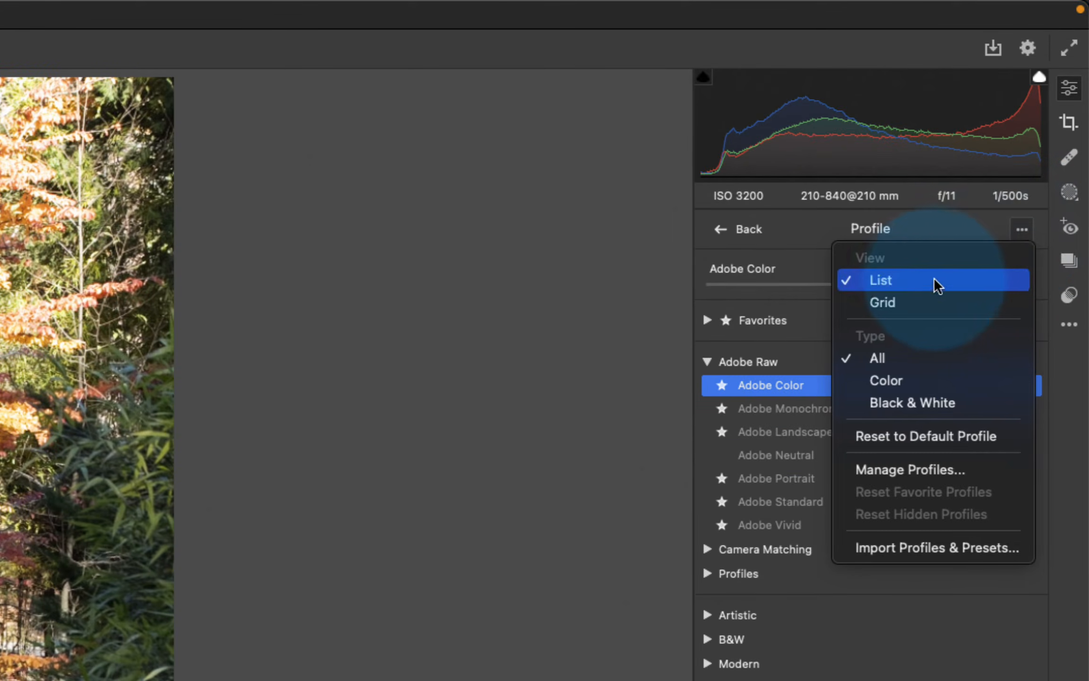
pyautogui.click(921, 301)
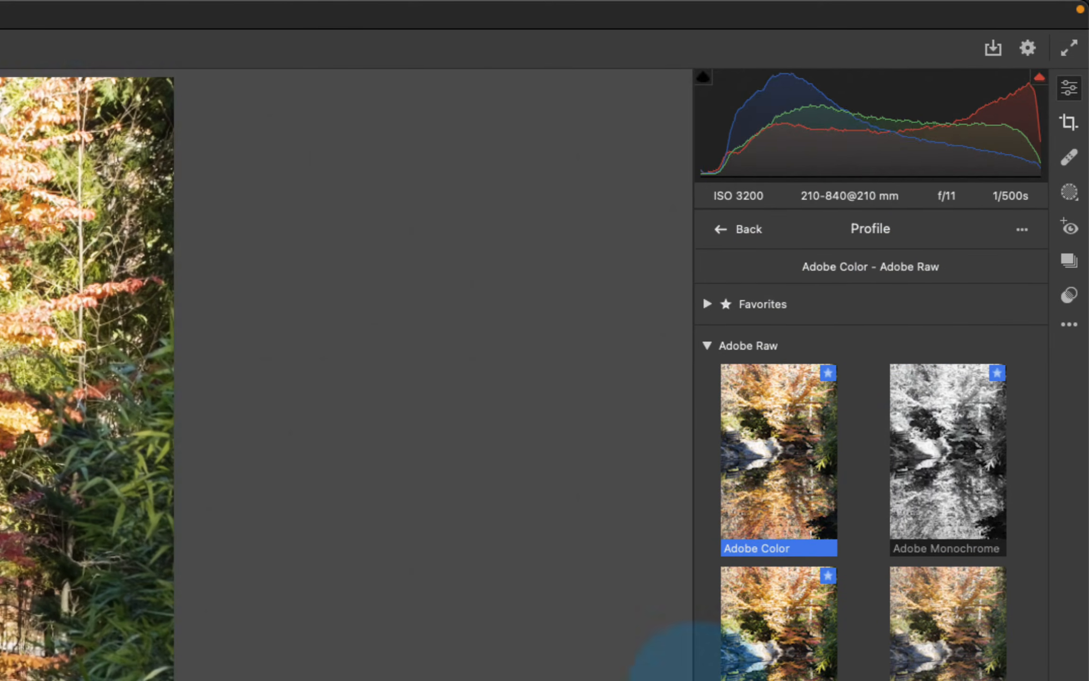
# Collapse the Adobe Raw profile group and return the profile browser to list view
pyautogui.click(707, 346)
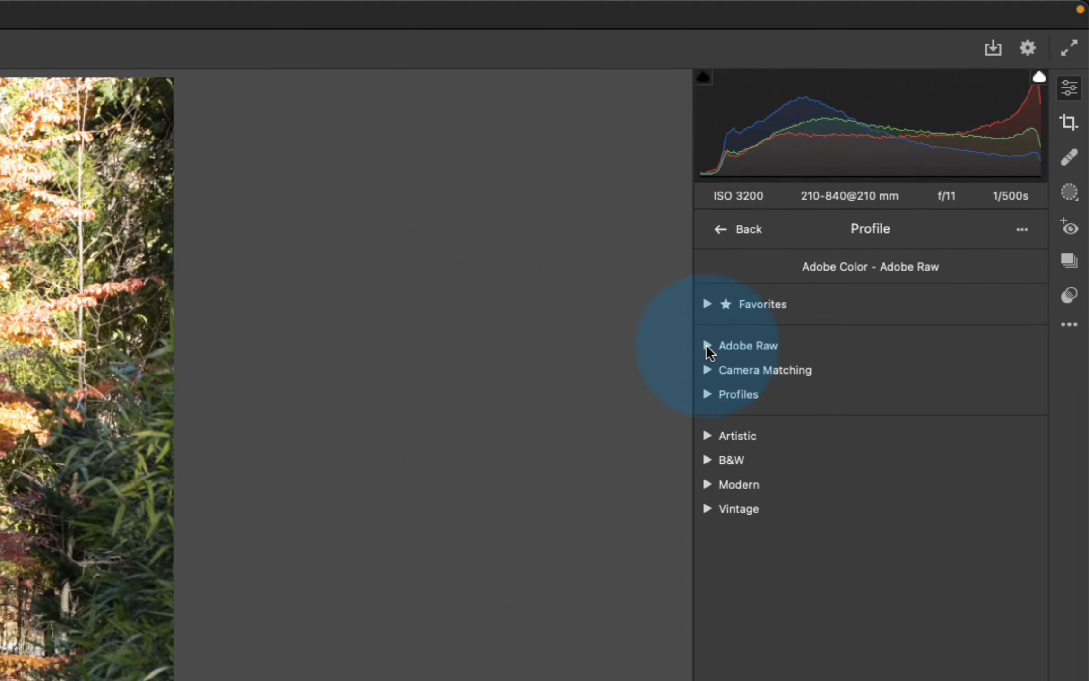
pyautogui.click(706, 344)
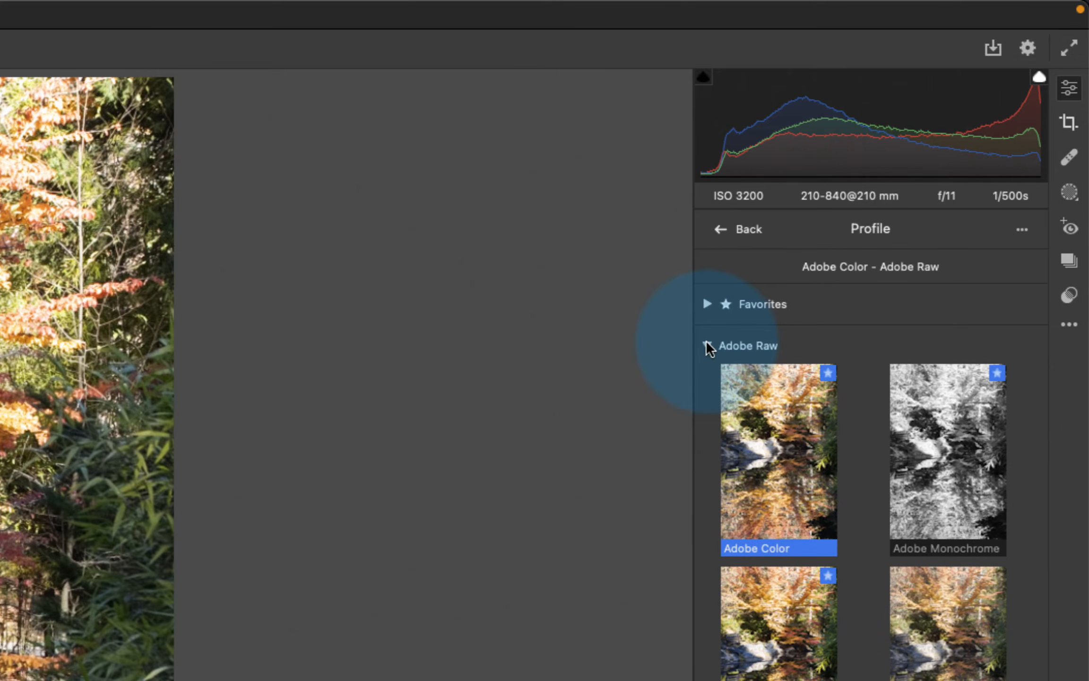
pyautogui.click(707, 344)
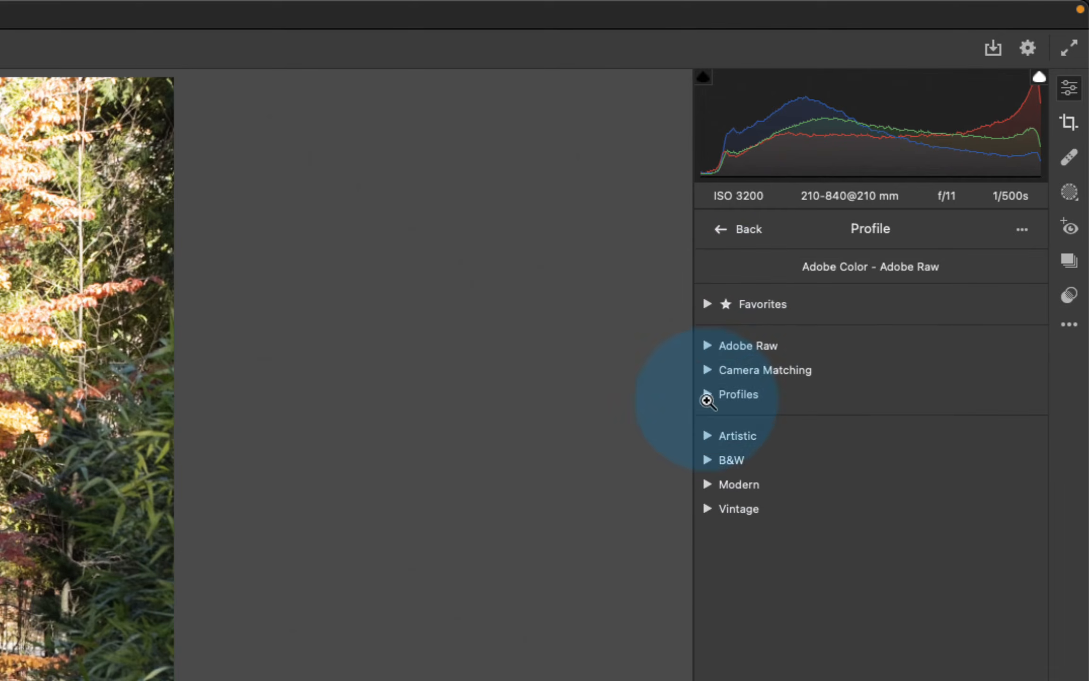
pyautogui.click(1023, 230)
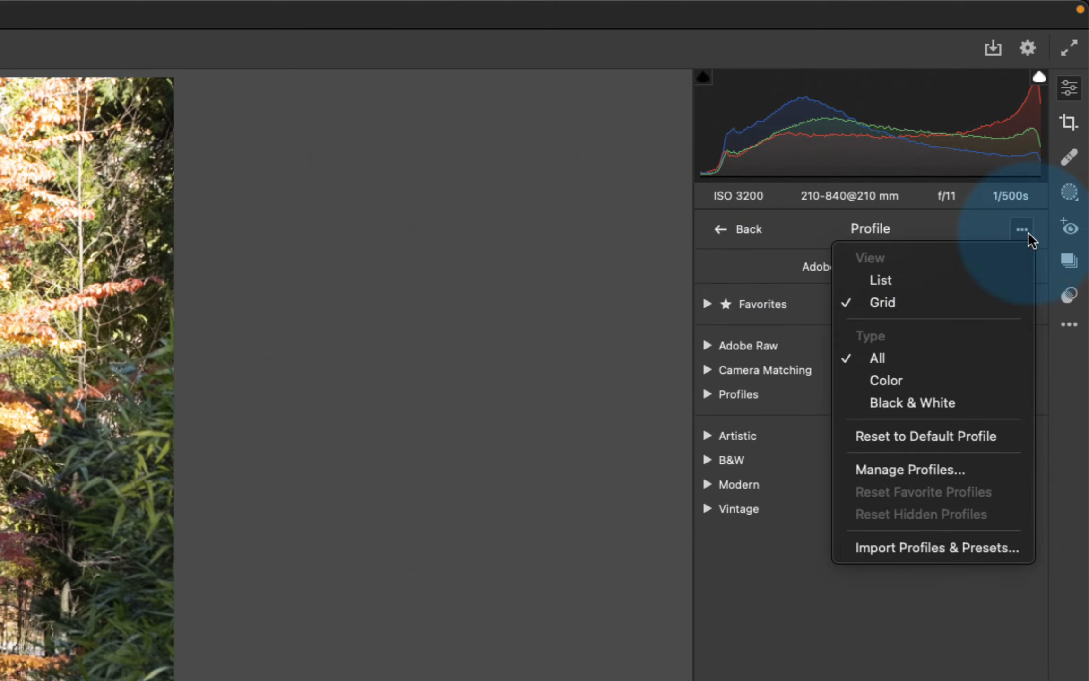
pyautogui.click(948, 283)
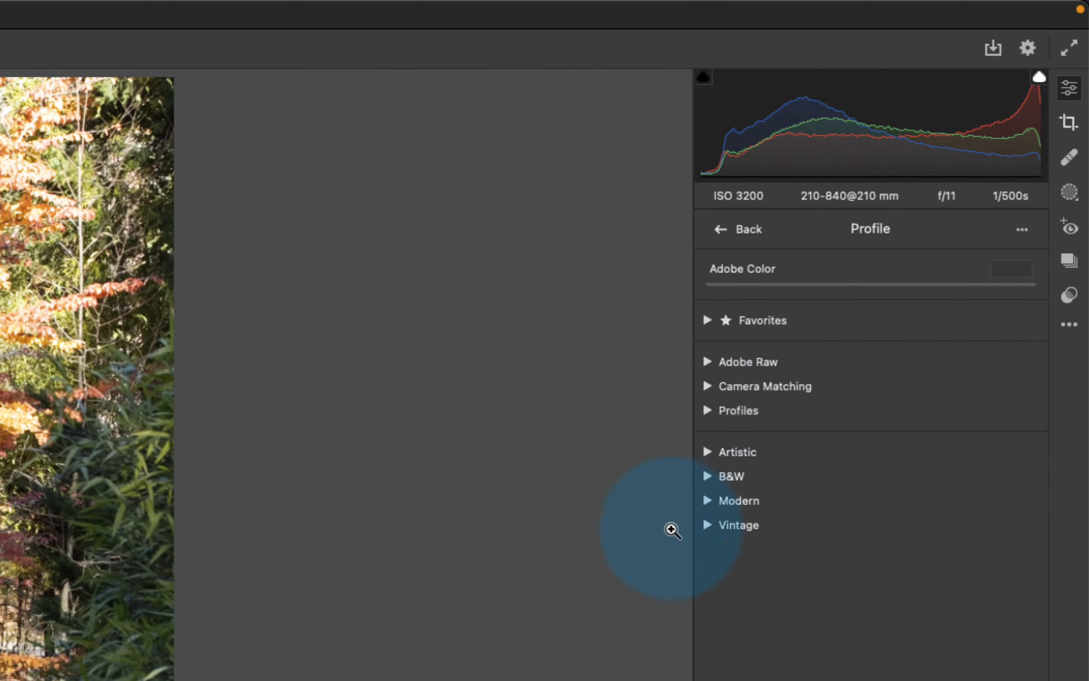
# Look through the Adobe Raw, Camera Matching, Artistic, B&W, Modern and Vintage profile groups, collapsing each after viewing it
pyautogui.click(707, 363)
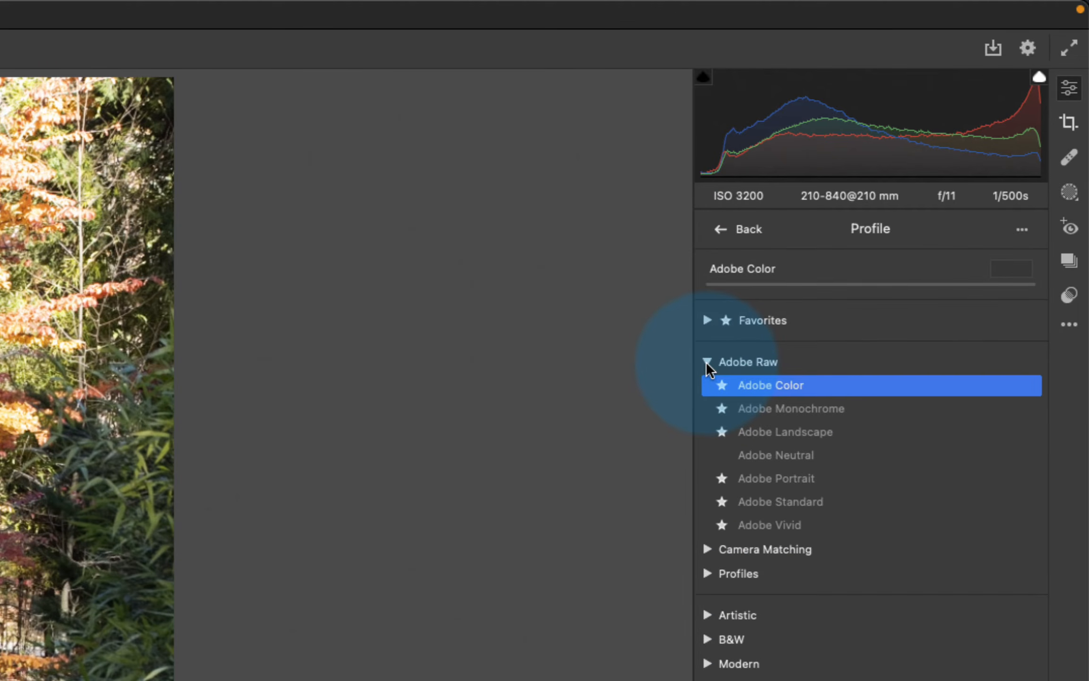
pyautogui.click(706, 361)
pyautogui.click(705, 386)
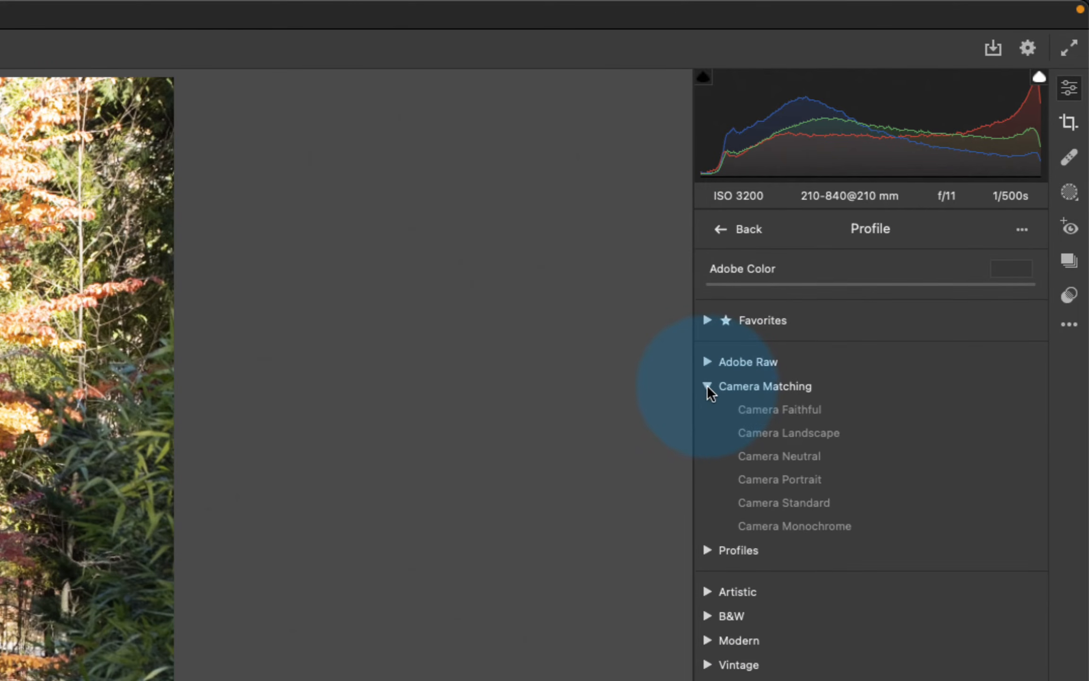
pyautogui.click(707, 385)
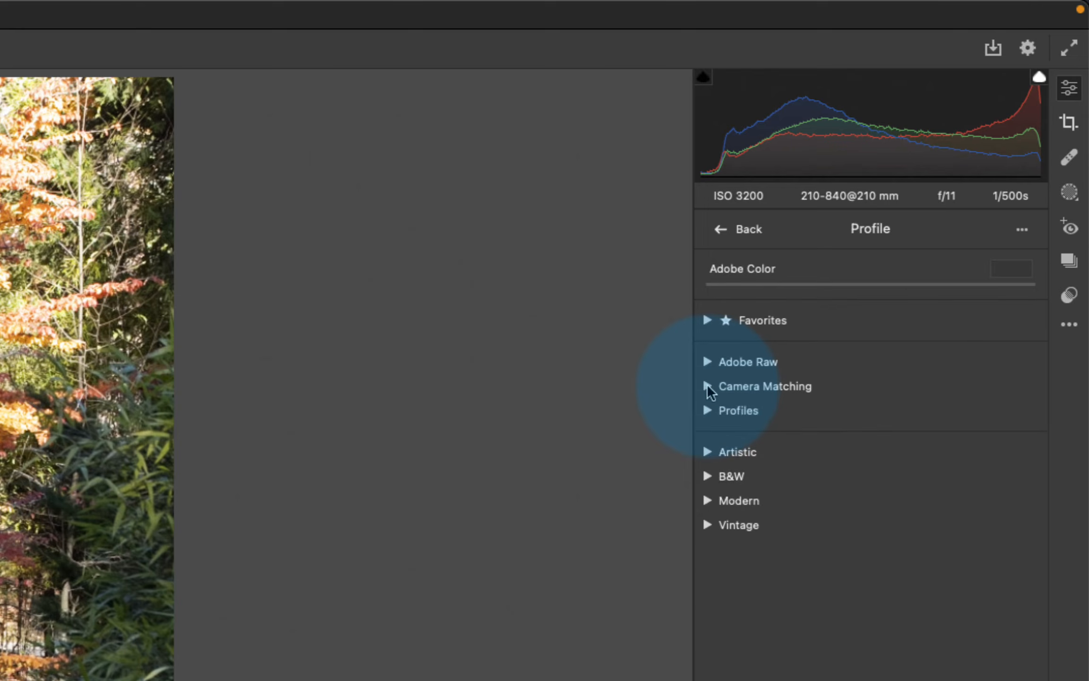
pyautogui.click(705, 452)
pyautogui.click(705, 452)
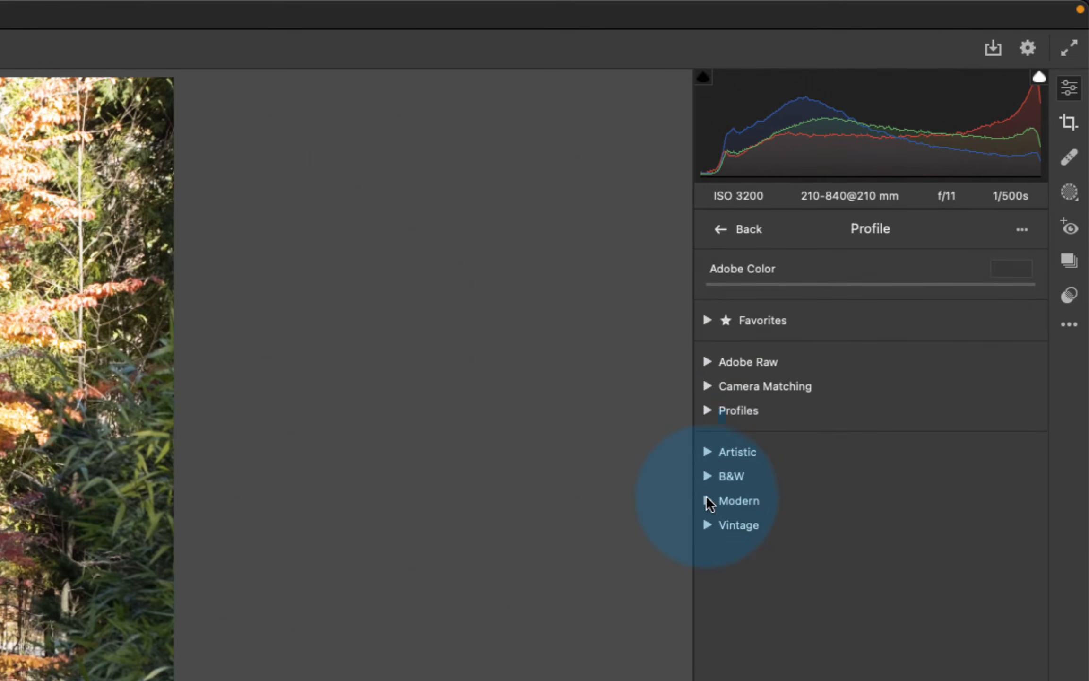
pyautogui.click(707, 477)
pyautogui.click(707, 477)
pyautogui.click(706, 501)
pyautogui.click(707, 501)
pyautogui.click(708, 525)
pyautogui.click(709, 528)
pyautogui.click(707, 475)
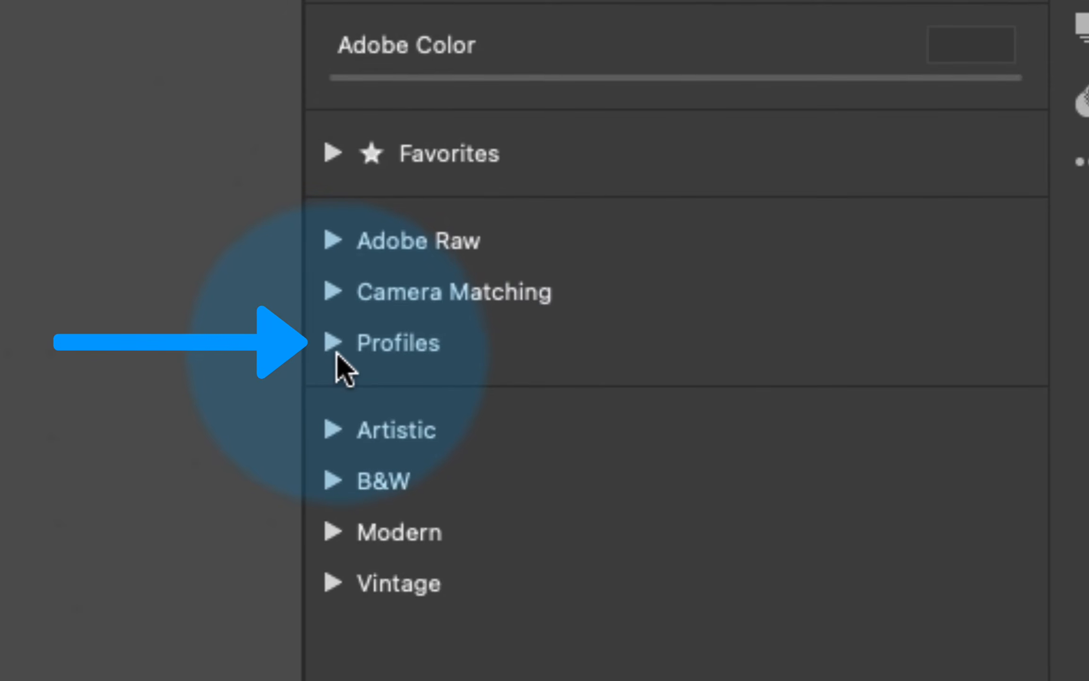
# Apply CANON 1DX LINEAR PROFILE from the Profiles group to the photo and return to the edit settings
pyautogui.click(337, 349)
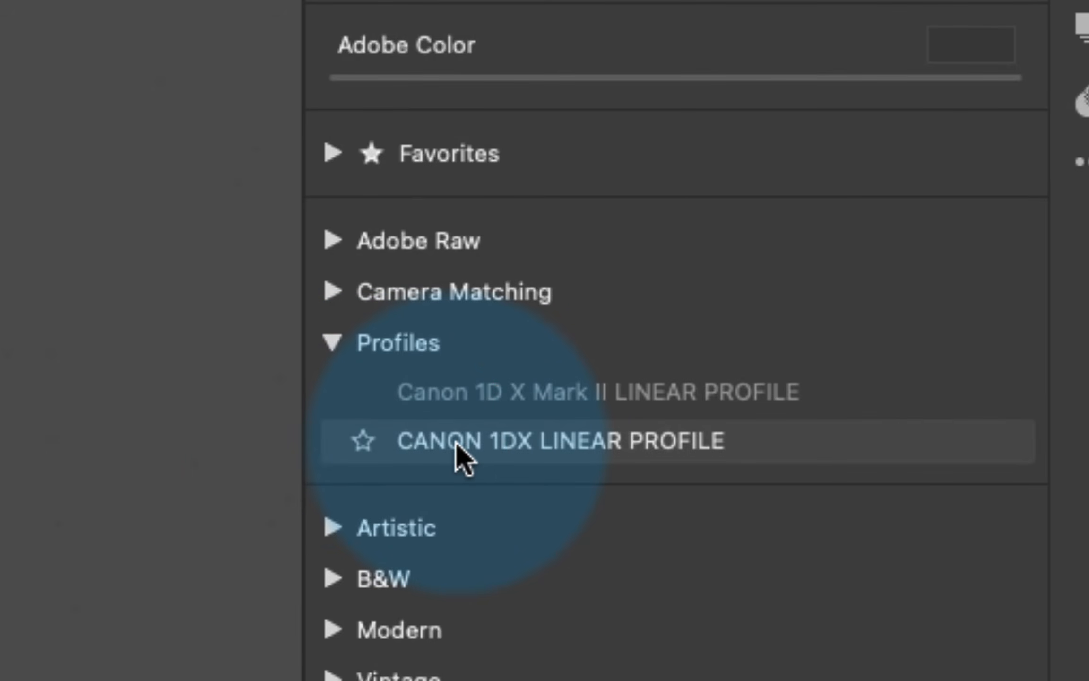
pyautogui.click(507, 417)
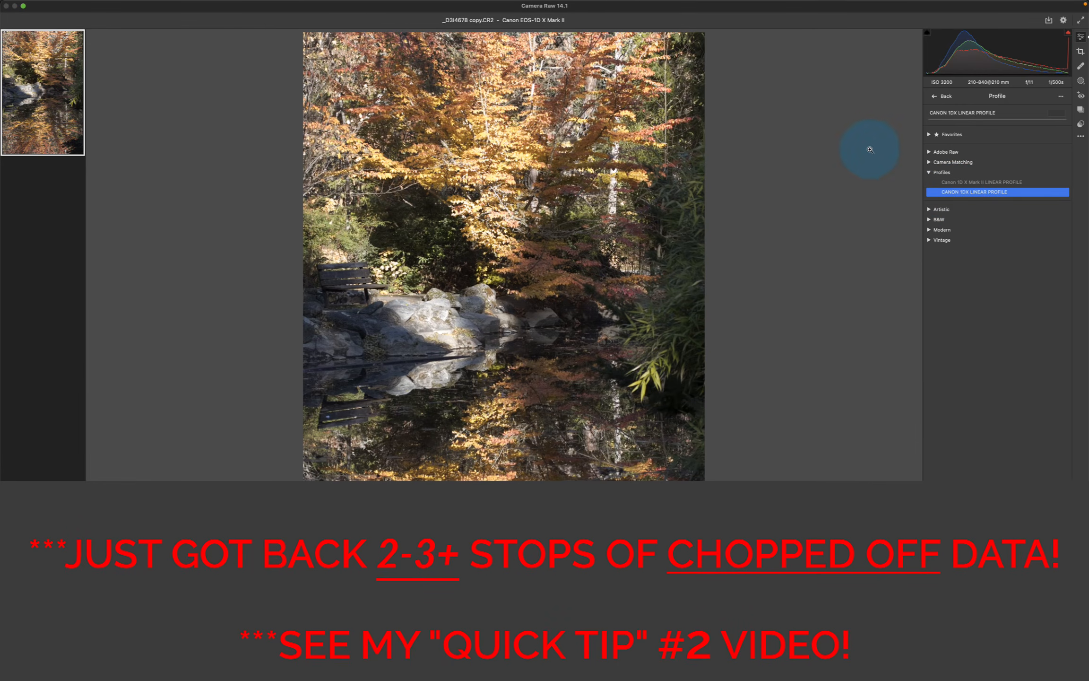
pyautogui.click(934, 99)
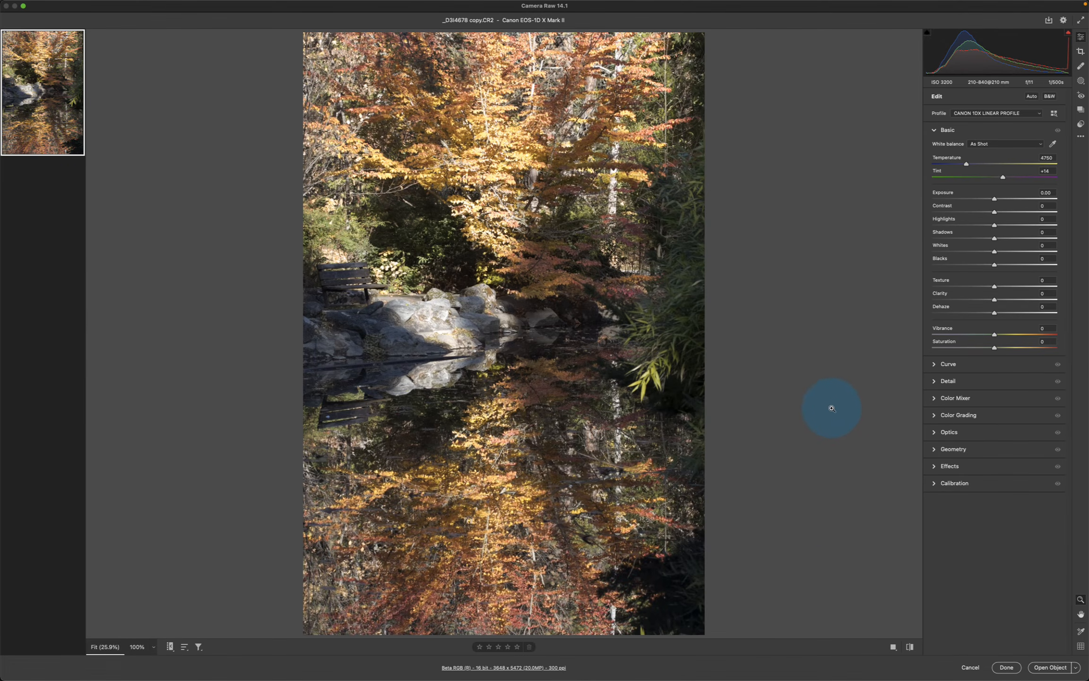
# Set the Camera Raw workflow color space to Adobe RGB (1998)
pyautogui.click(549, 667)
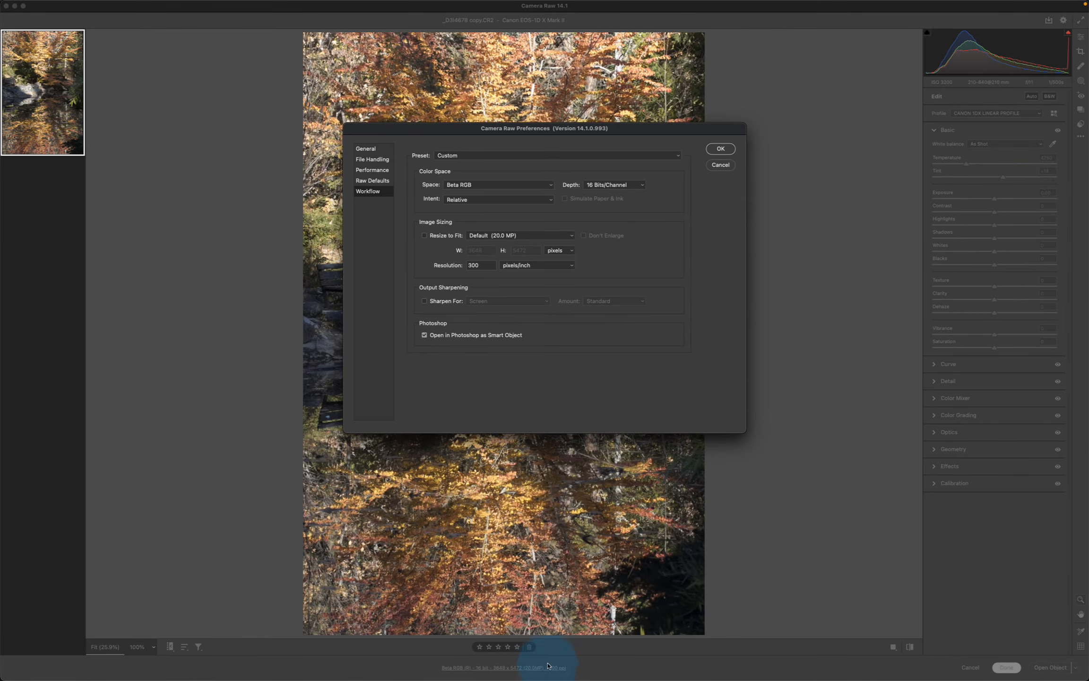
pyautogui.click(493, 185)
pyautogui.click(493, 82)
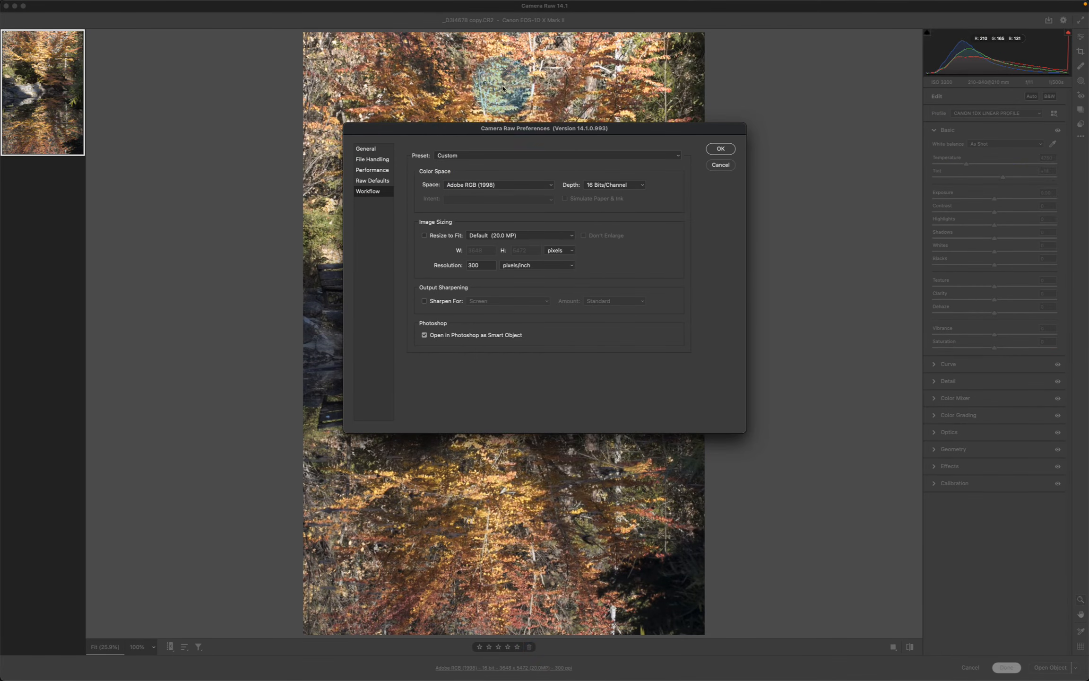
pyautogui.click(720, 149)
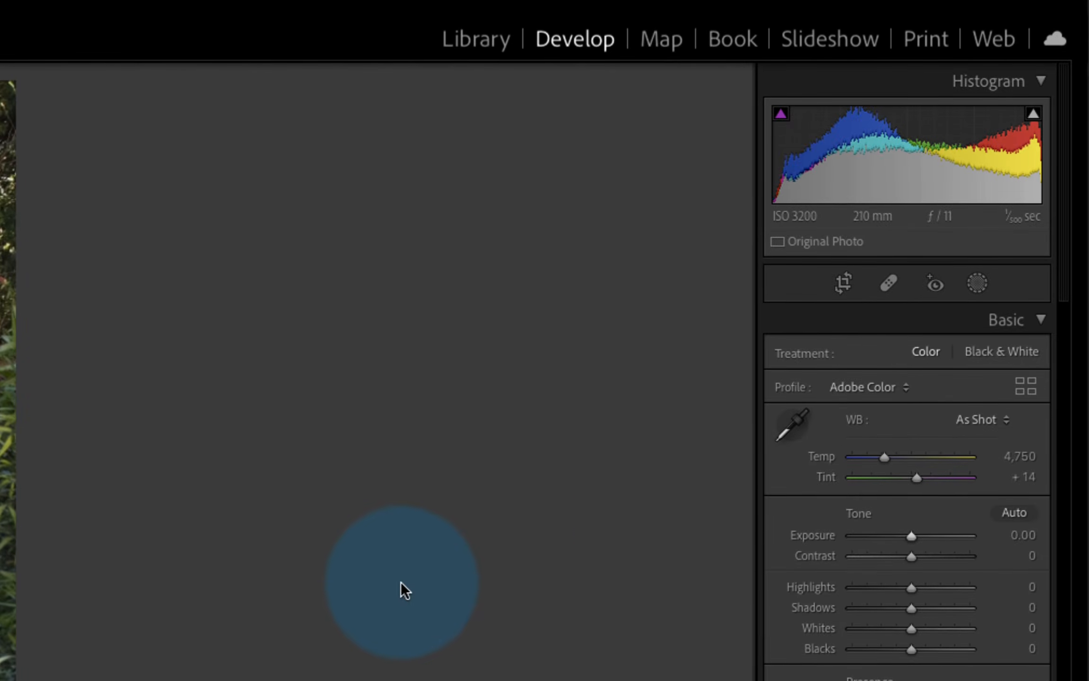
# In Lightroom's Develop module, open the Profile Browser in list view, collapse the Adobe Raw group and expand the Profiles group
pyautogui.click(1029, 391)
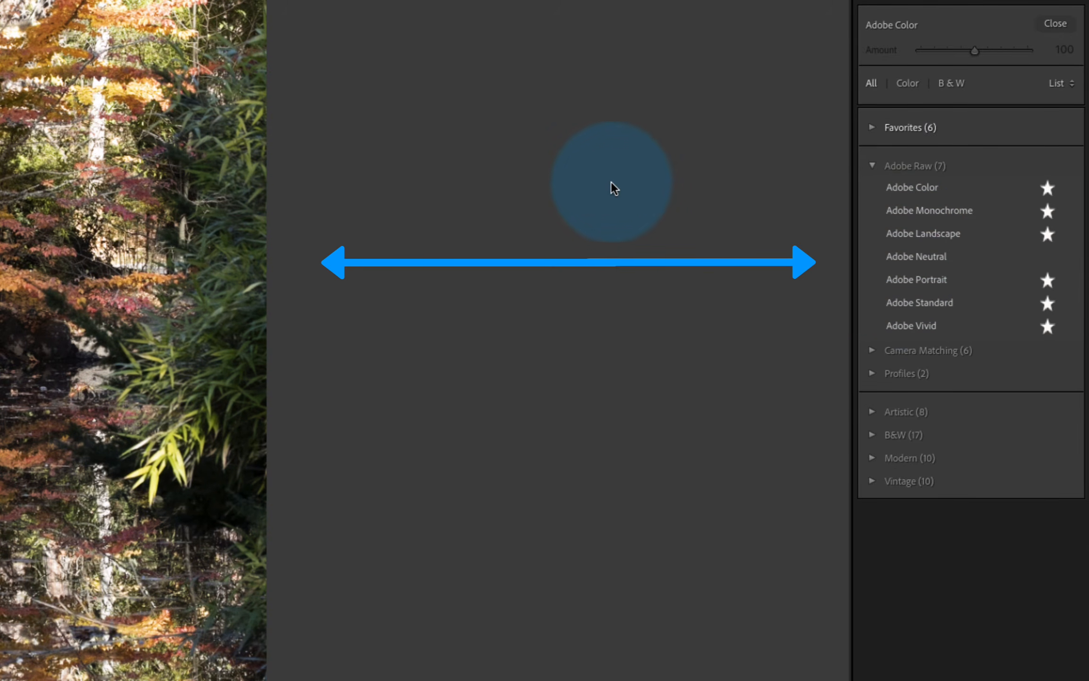
pyautogui.click(1059, 83)
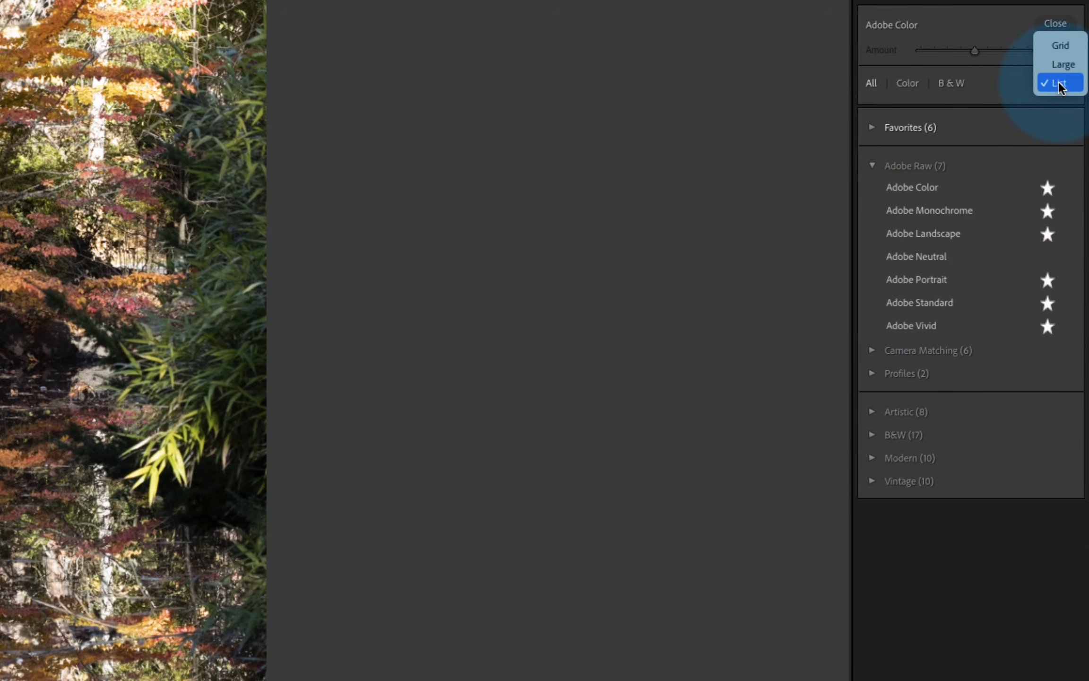
pyautogui.click(1058, 84)
pyautogui.click(681, 90)
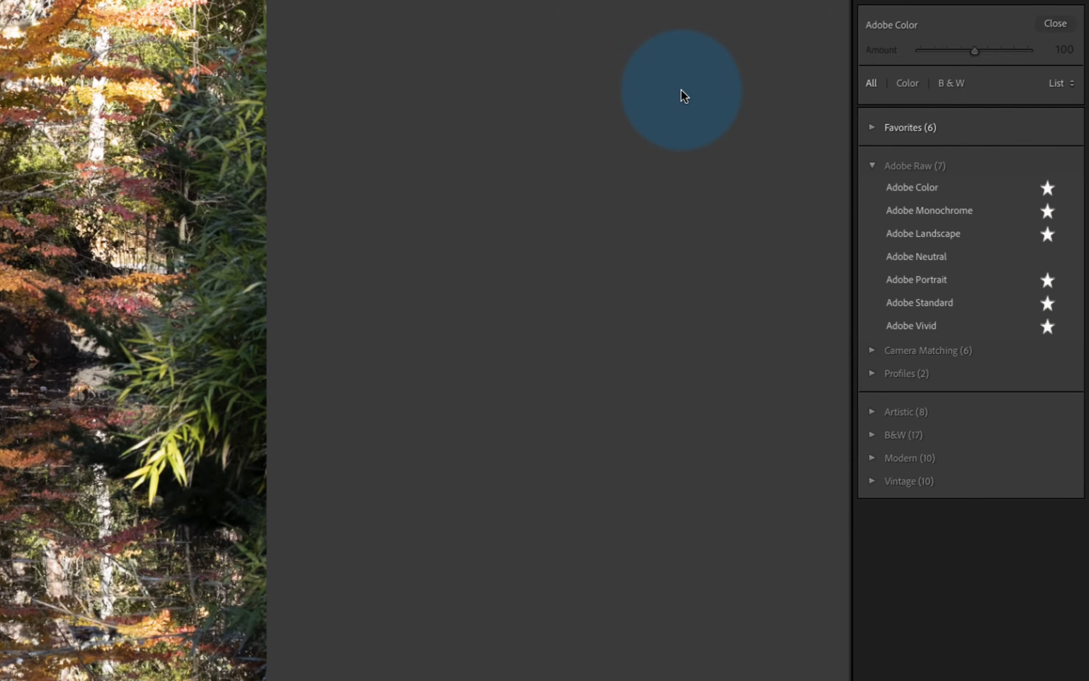
pyautogui.click(872, 166)
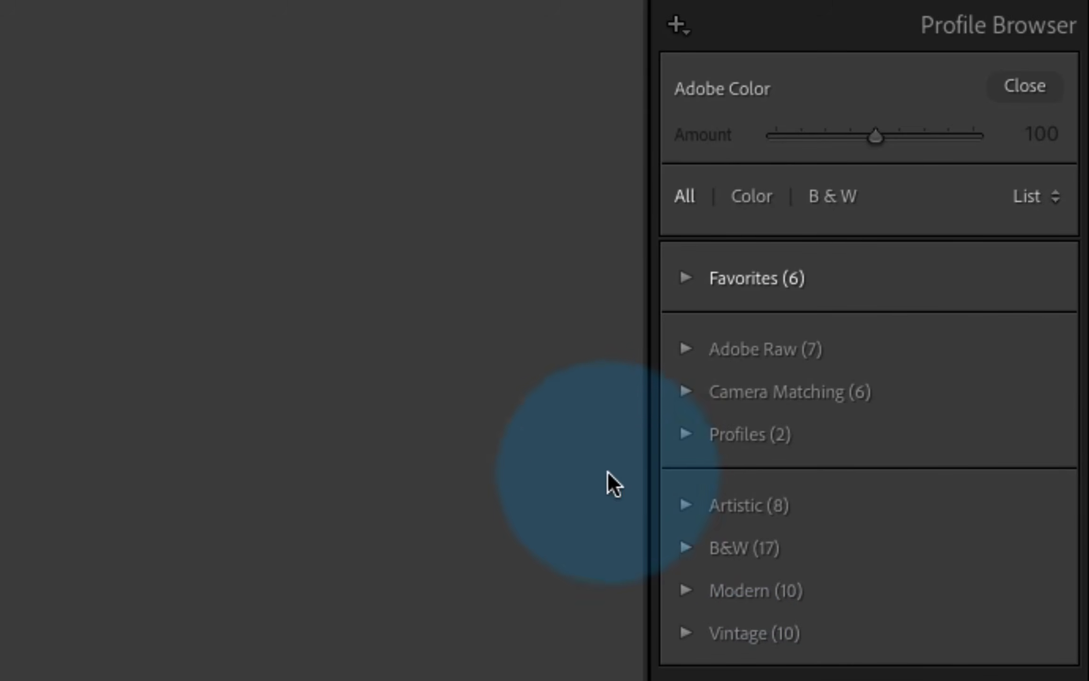
pyautogui.click(686, 433)
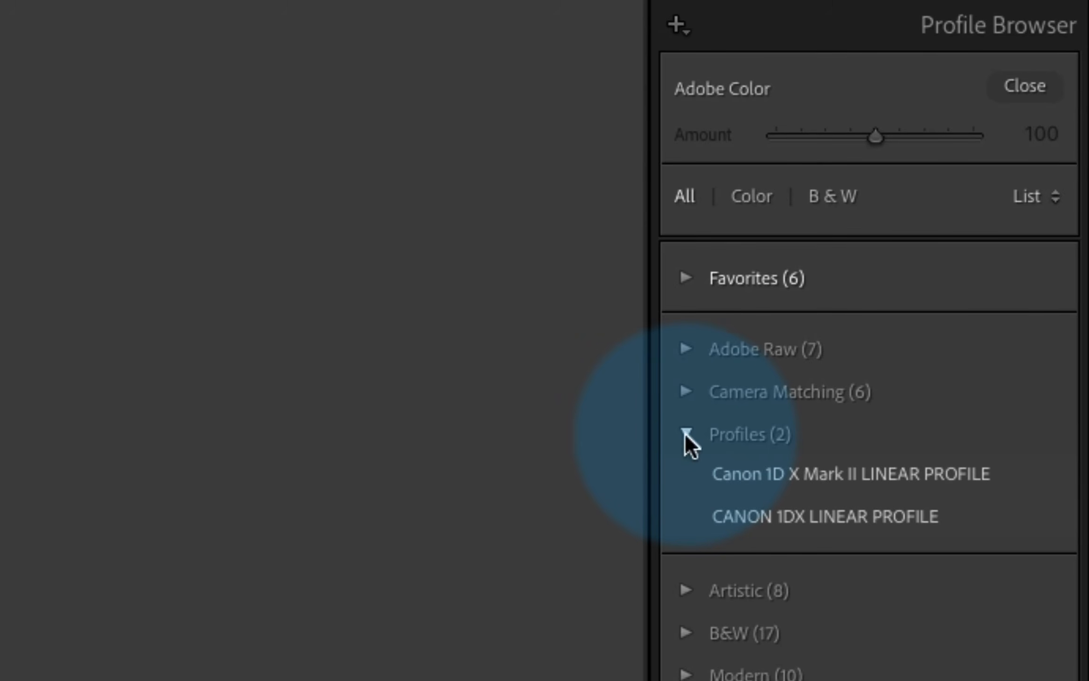